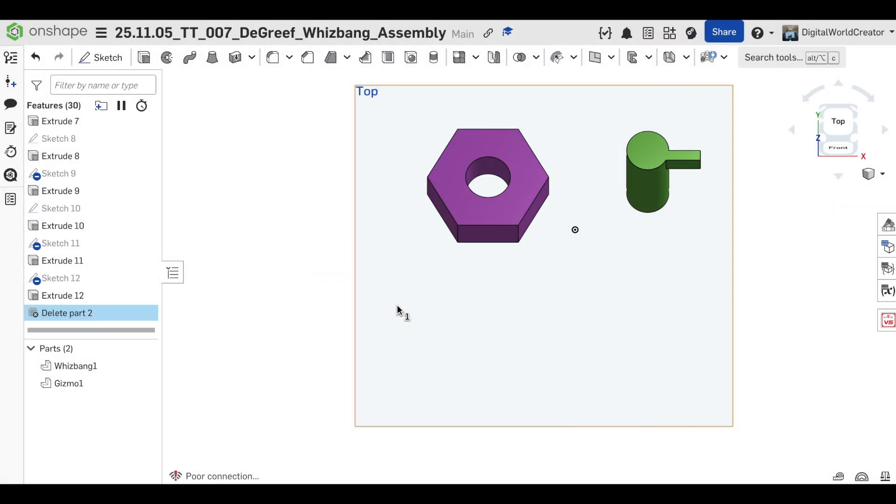
Step: Start a sketch on the Top plane and draw an inscribed hexagon with a 50 mm circle diameter in front of the purple nut
left_click(398, 316)
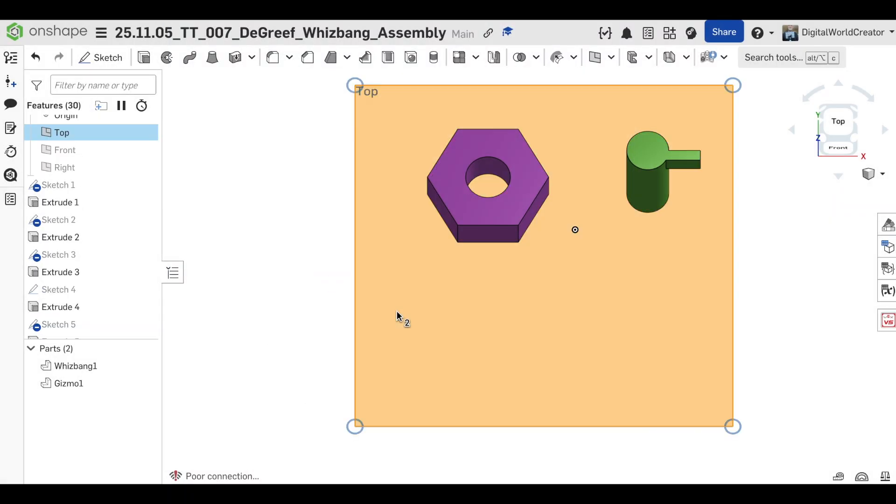
key("shift+s")
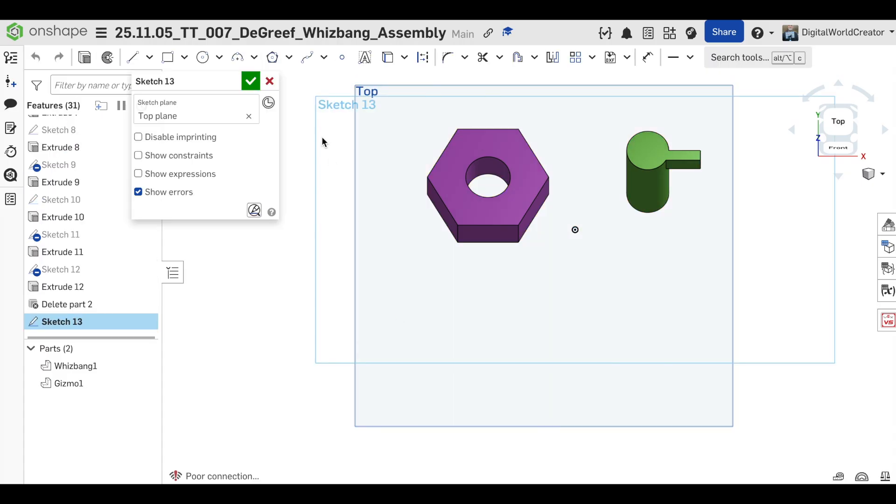
left_click(290, 59)
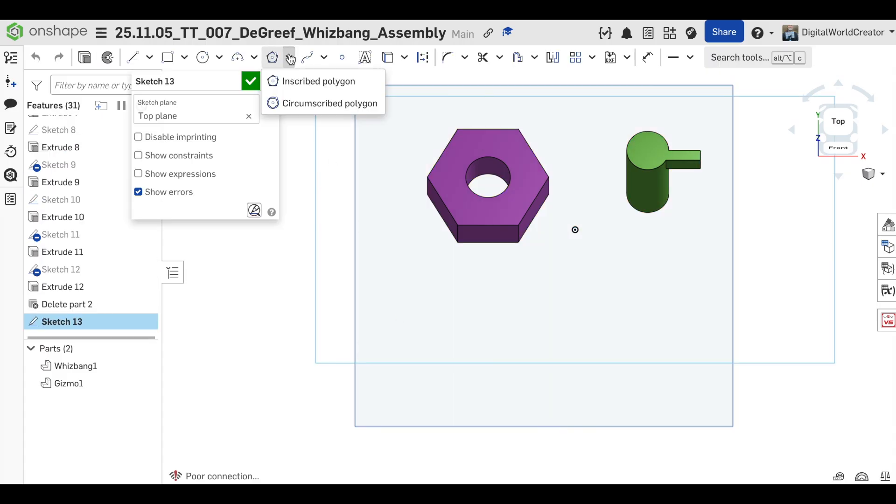
left_click(301, 79)
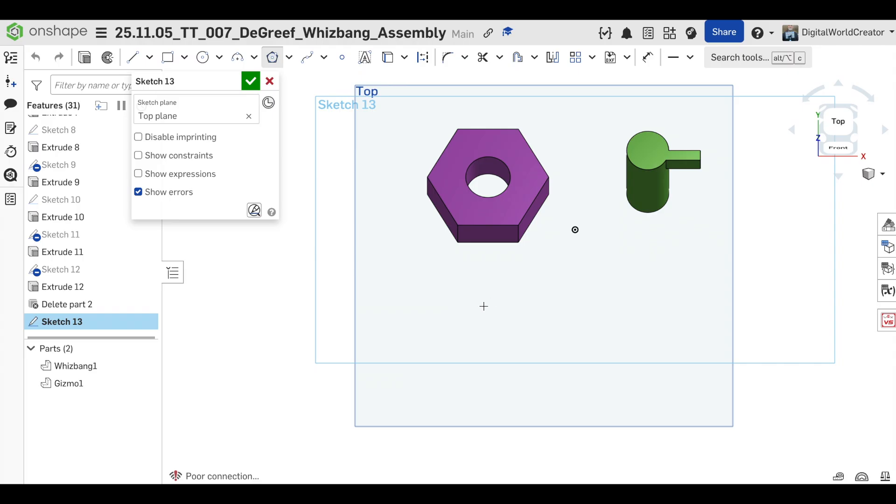
left_click(495, 315)
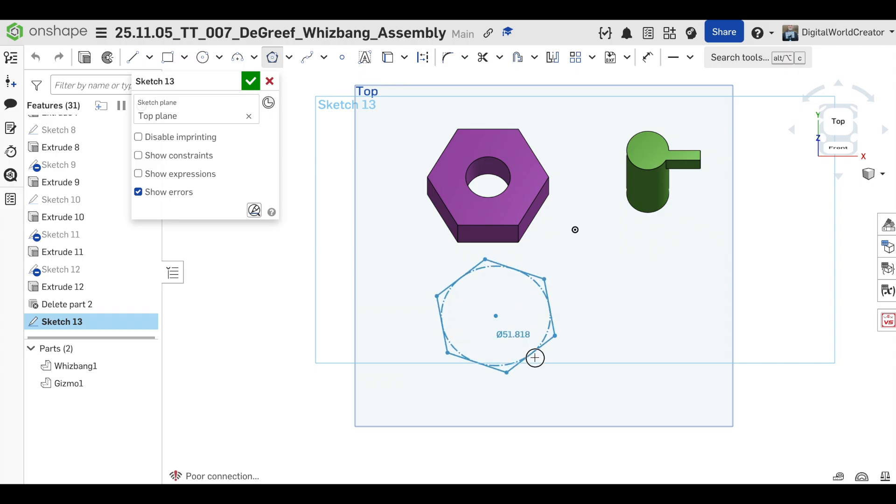
left_click(545, 361)
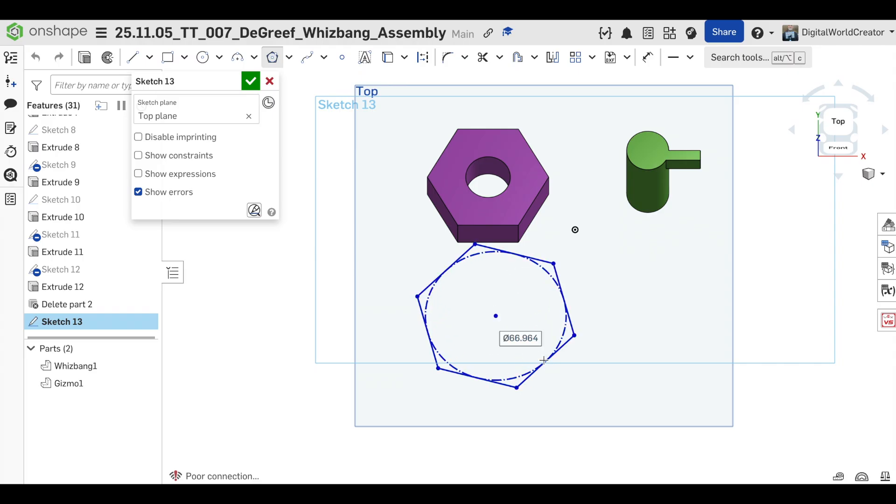
type("50")
key("Return")
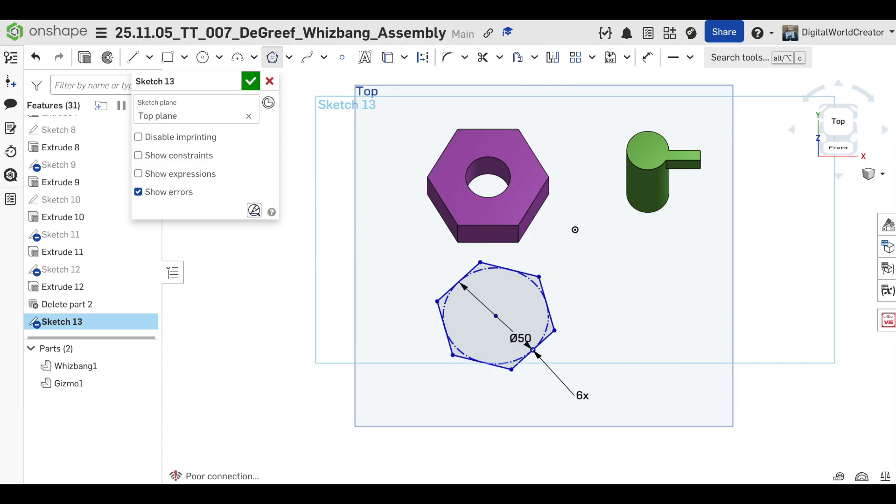
key("Escape")
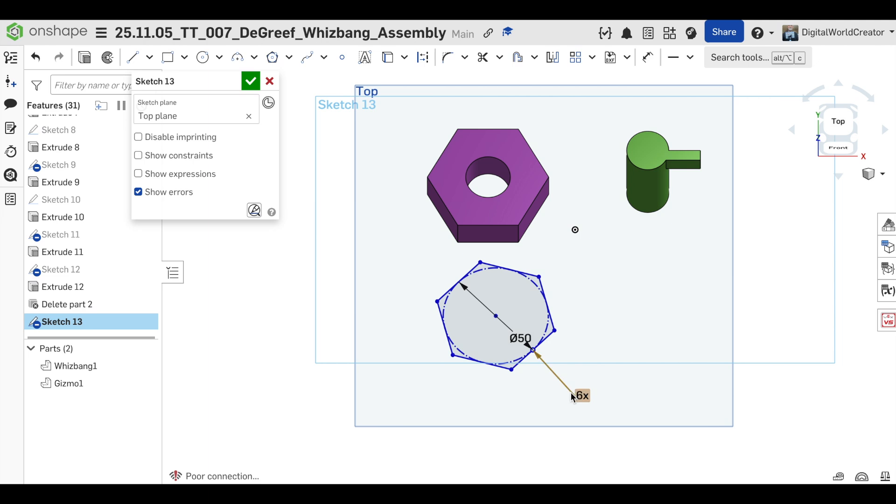
Step: Set the polygon's number of sides to 6 and constrain its lower edge to be horizontal
left_click(583, 396)
double_click(583, 397)
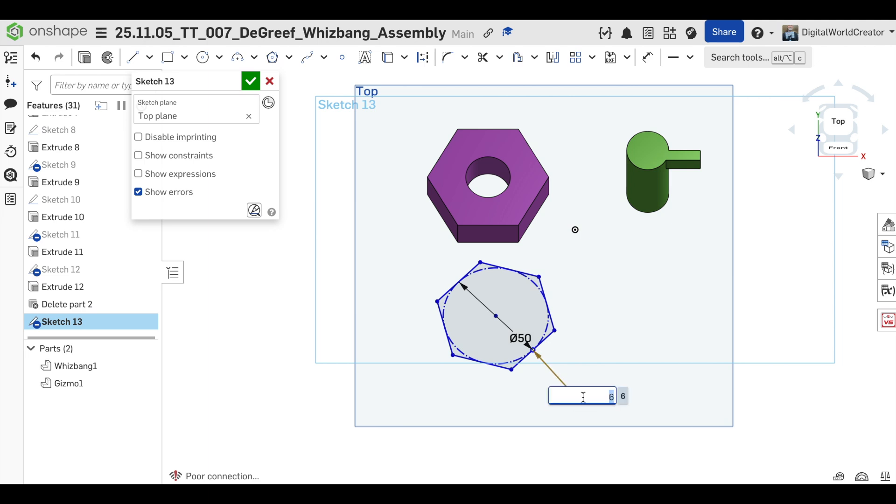
type("6")
key("Return")
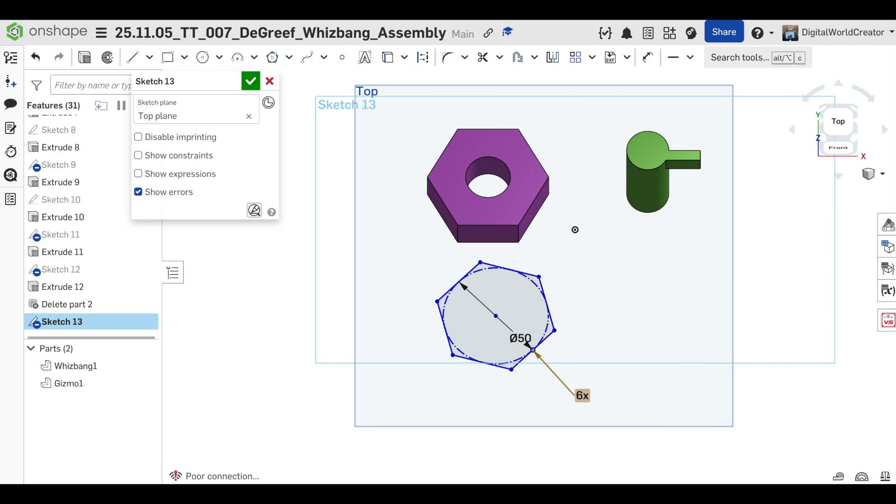
left_click(690, 58)
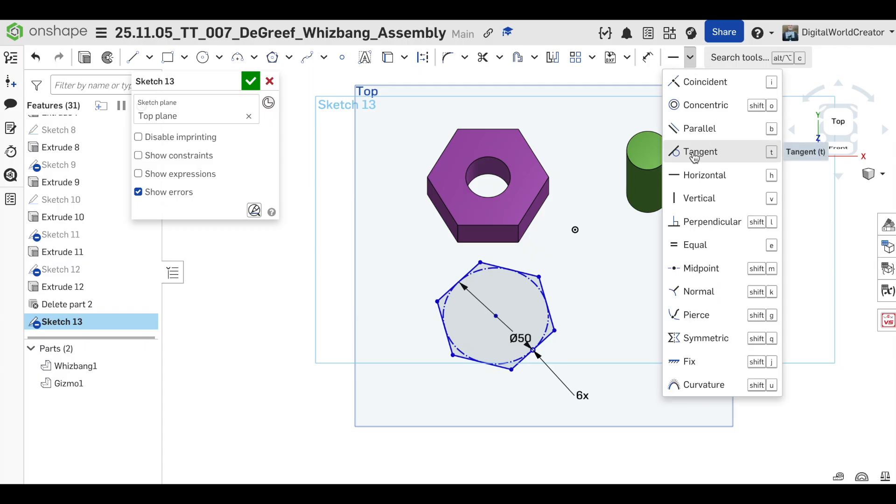
left_click(690, 172)
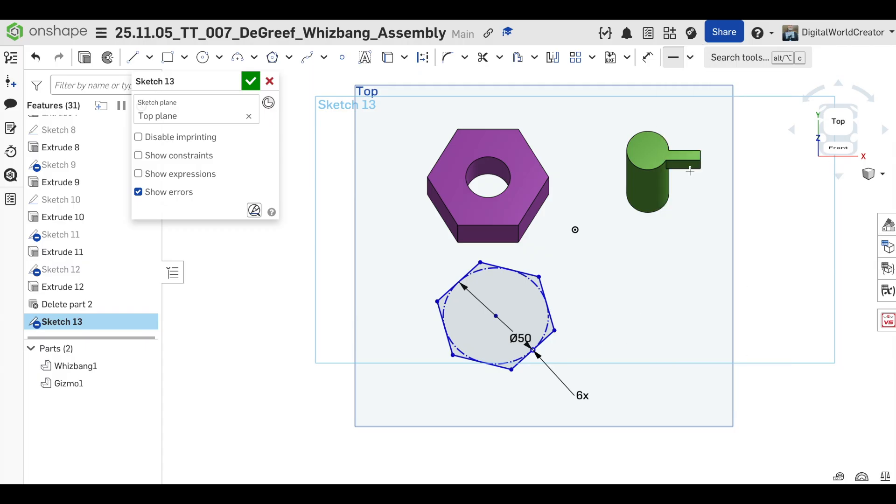
left_click(501, 368)
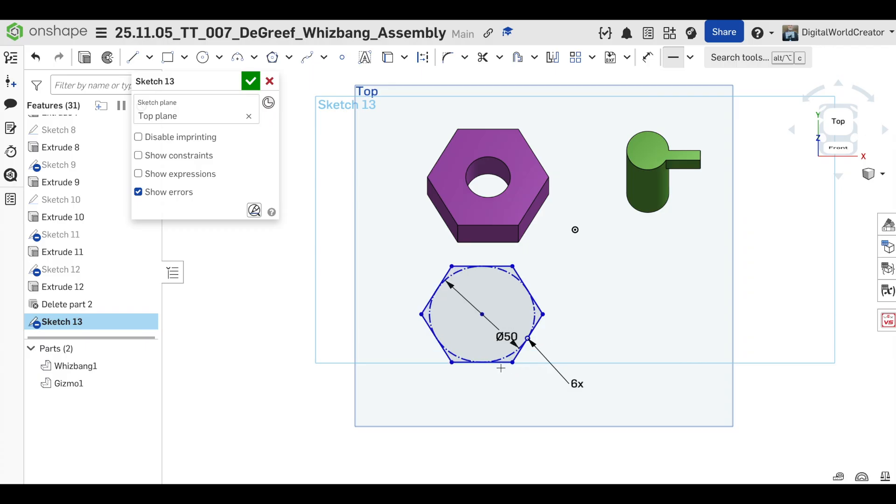
Step: Extrude the hexagon sketch as a new solid part with a blind depth of 20 mm
left_click(85, 59)
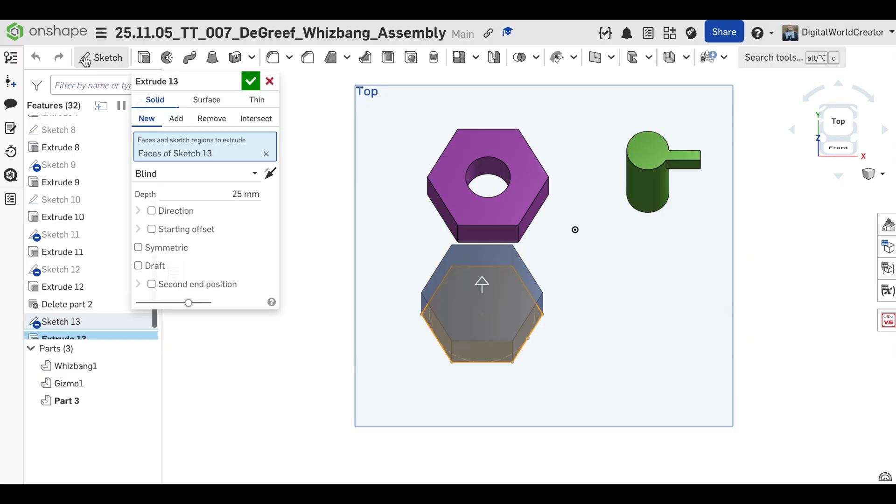
left_click(231, 194)
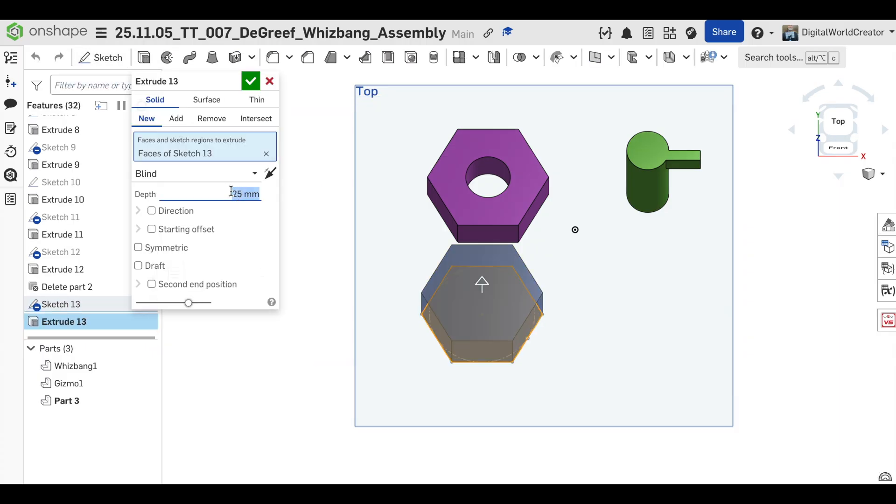
type("2")
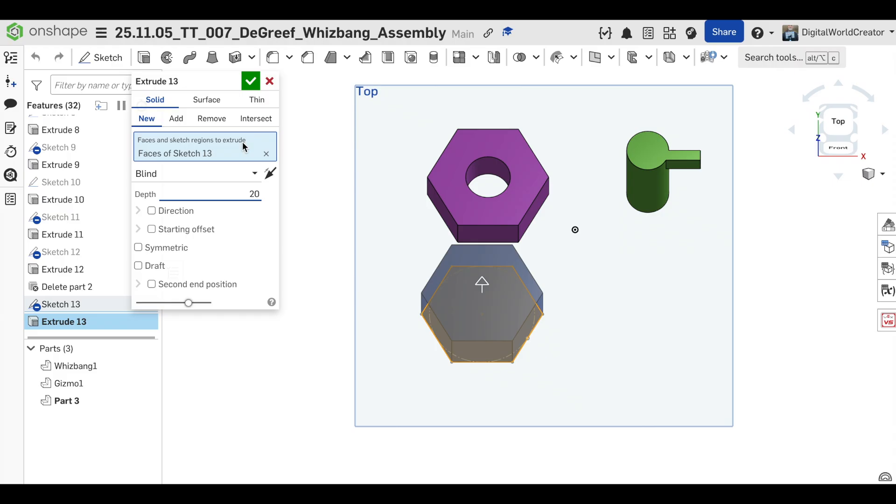
type("0")
left_click(250, 81)
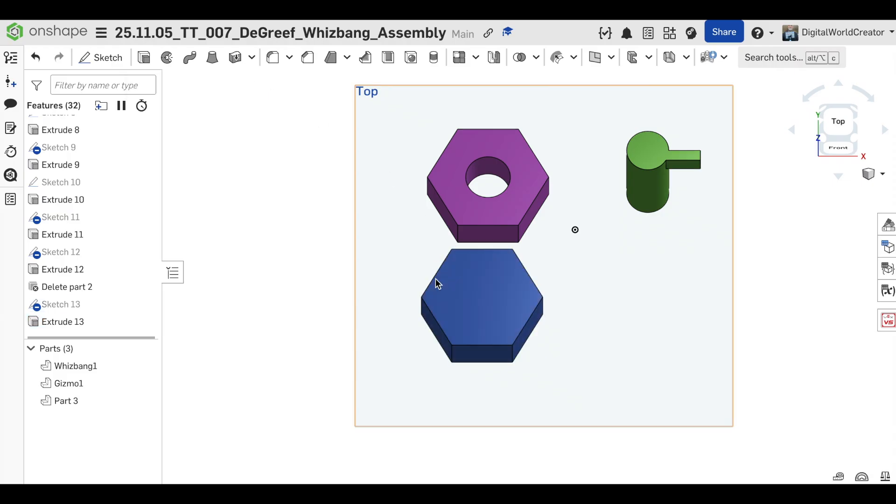
Step: Sketch a 20 mm diameter circle centred on the top face of the blue hexagonal part
left_click(456, 300)
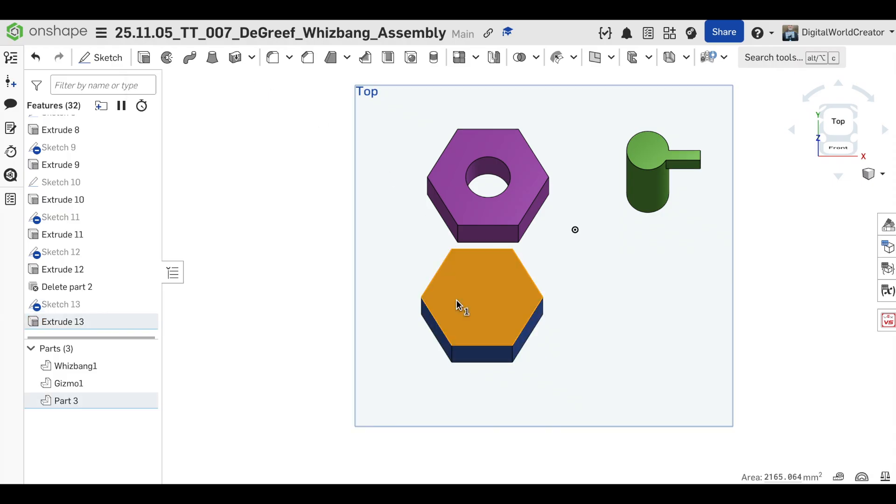
key("shift+s")
key("c")
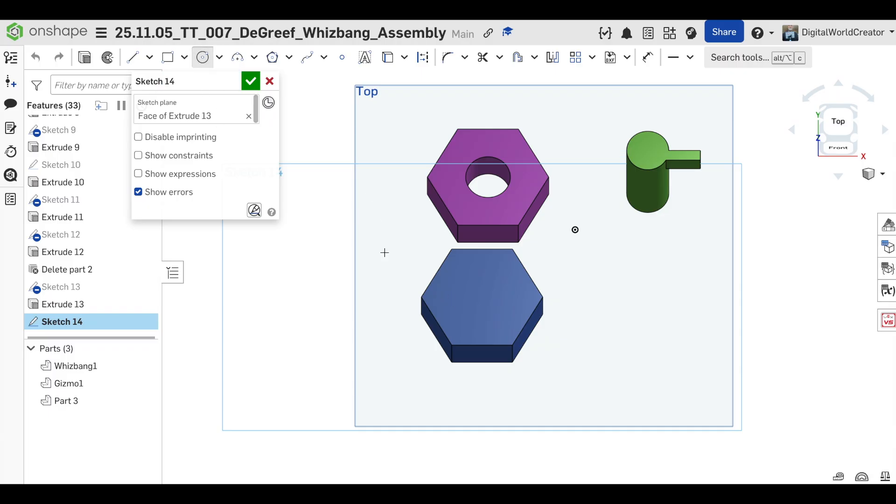
left_click(482, 299)
left_click(501, 309)
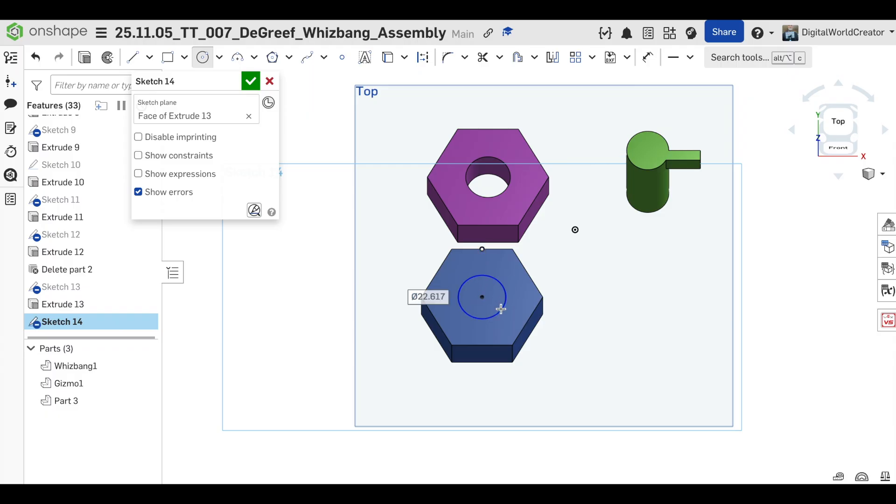
type("20")
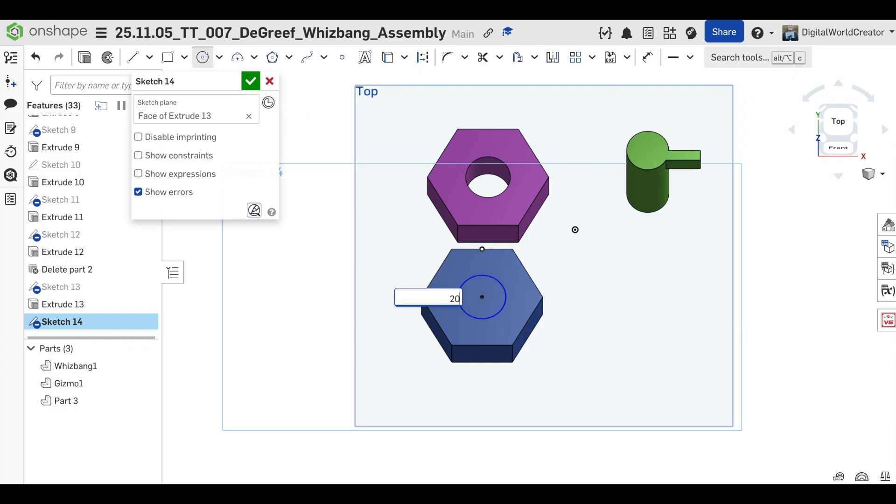
key("Return")
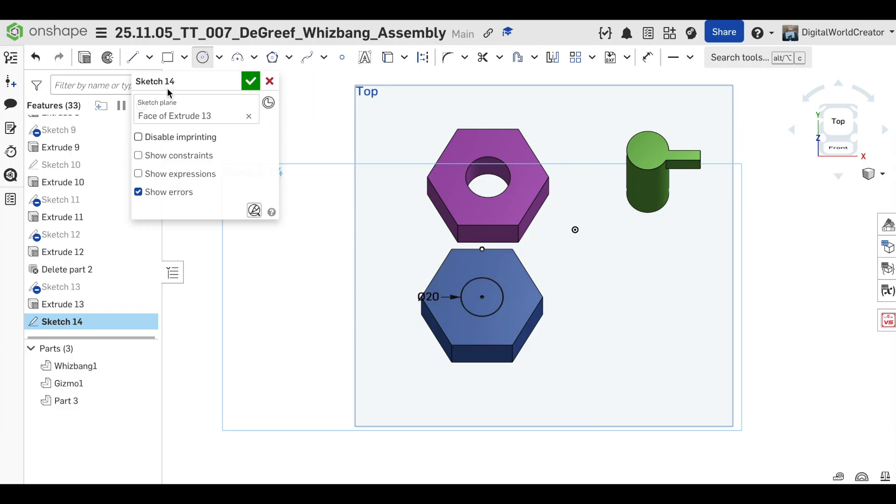
Step: Cut the circle through all of the blue hexagonal part with a Remove extrude
left_click(82, 59)
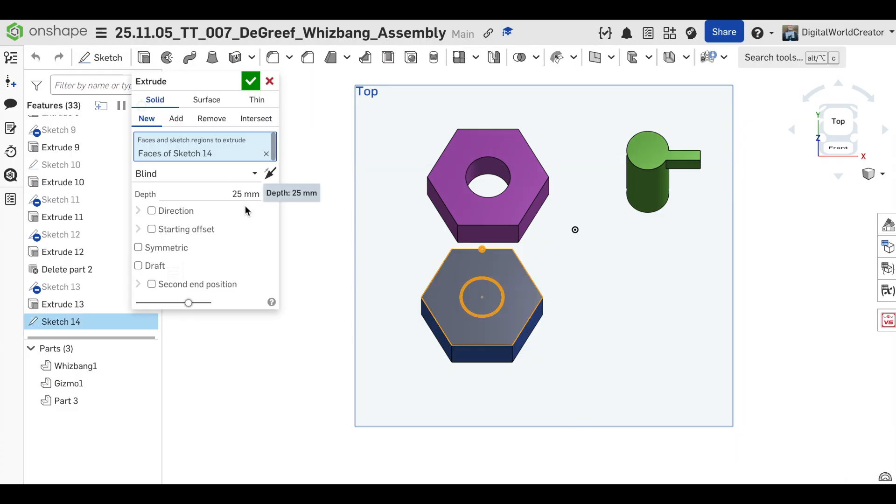
left_click(212, 120)
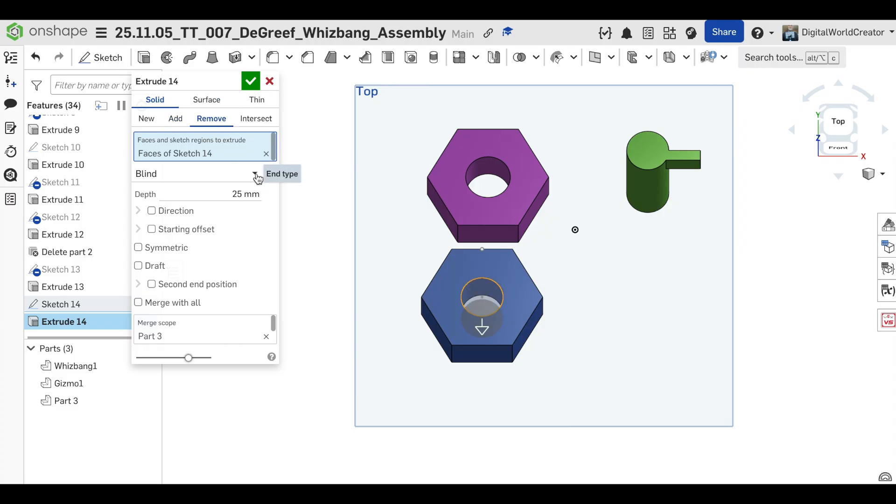
left_click(257, 173)
left_click(194, 282)
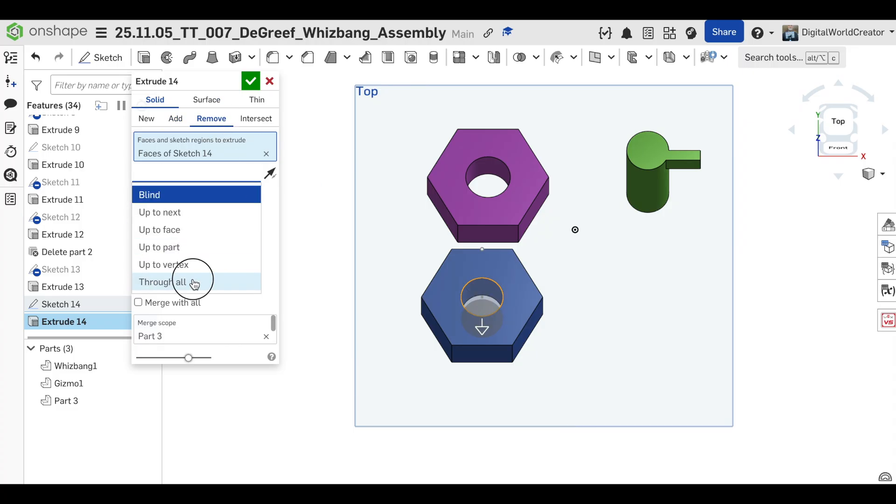
left_click(251, 82)
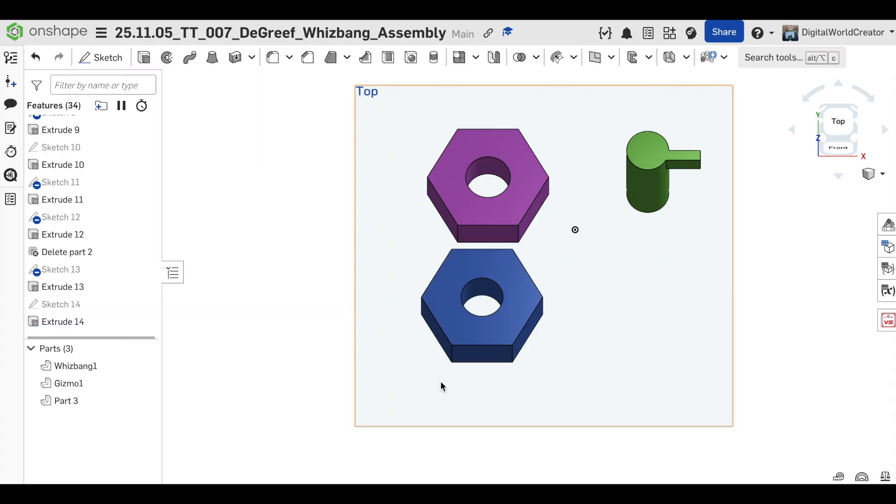
Step: Sketch a 20 mm diameter circle on the Top plane, beside the blue nut and in front of the green part
left_click(632, 319)
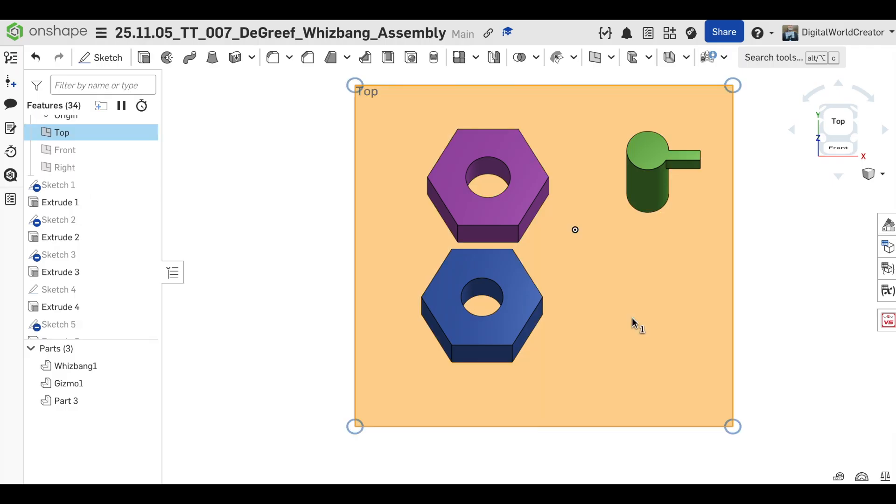
key("shift+s")
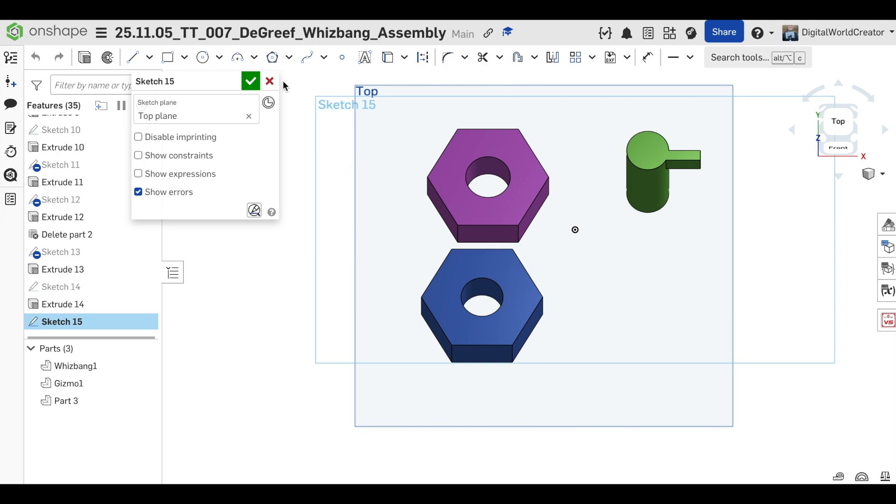
left_click(205, 58)
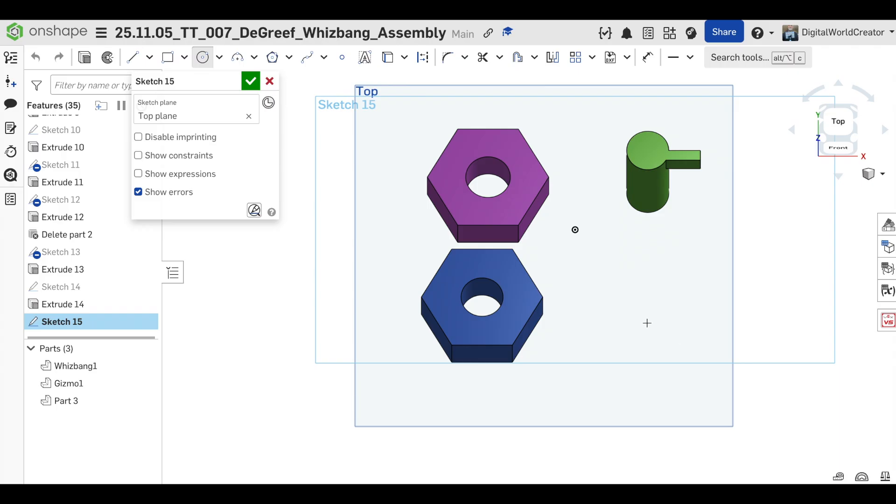
left_click(649, 323)
left_click(665, 344)
type("20")
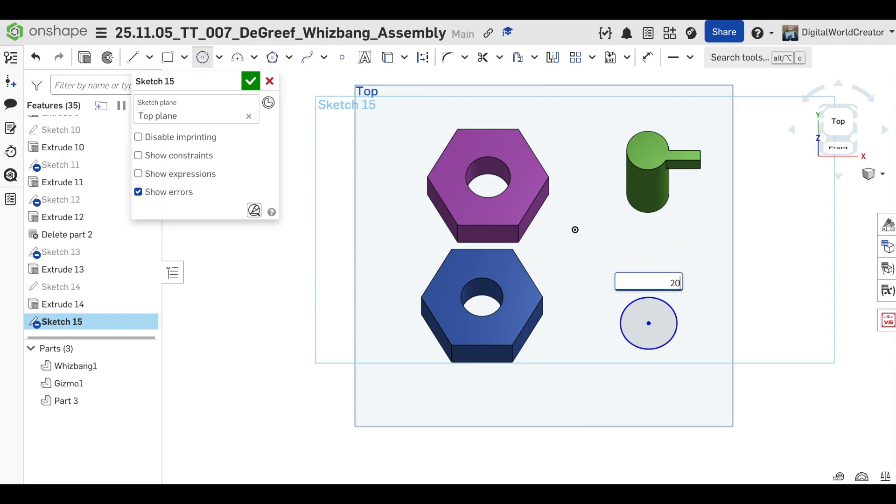
key("Return")
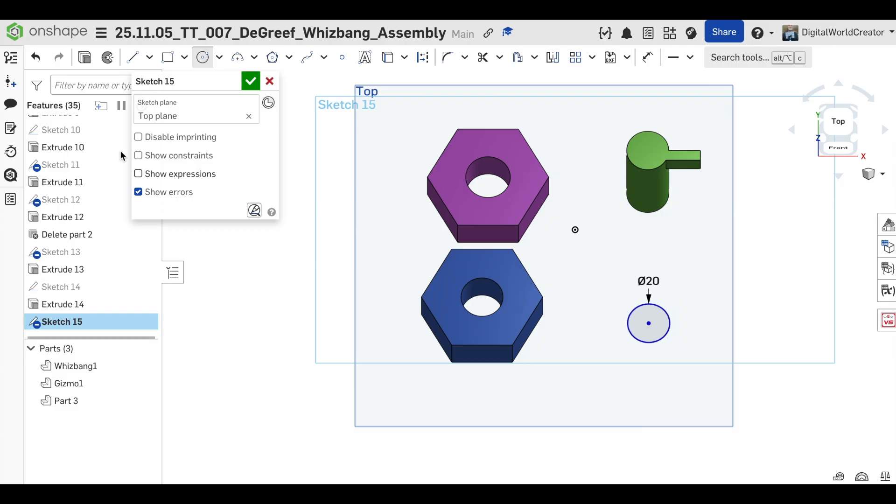
Step: Extrude the new circle as a separate solid cylinder with a blind depth of 50 mm
left_click(86, 60)
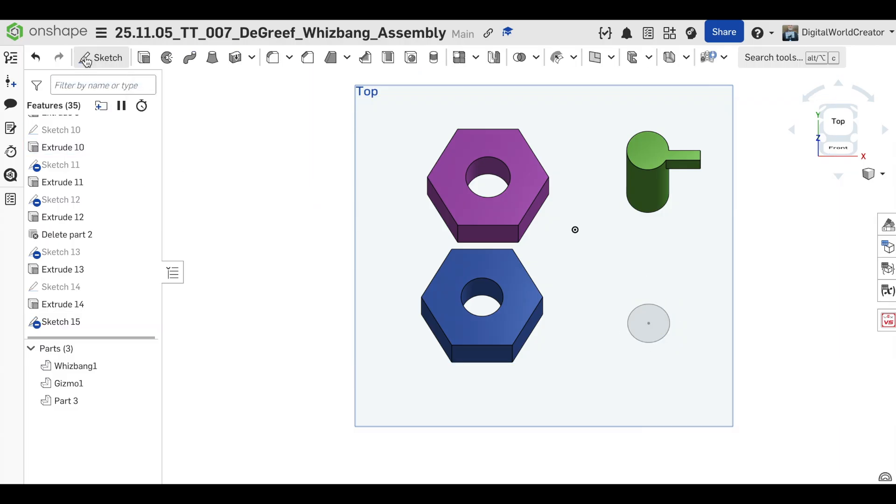
left_click(227, 193)
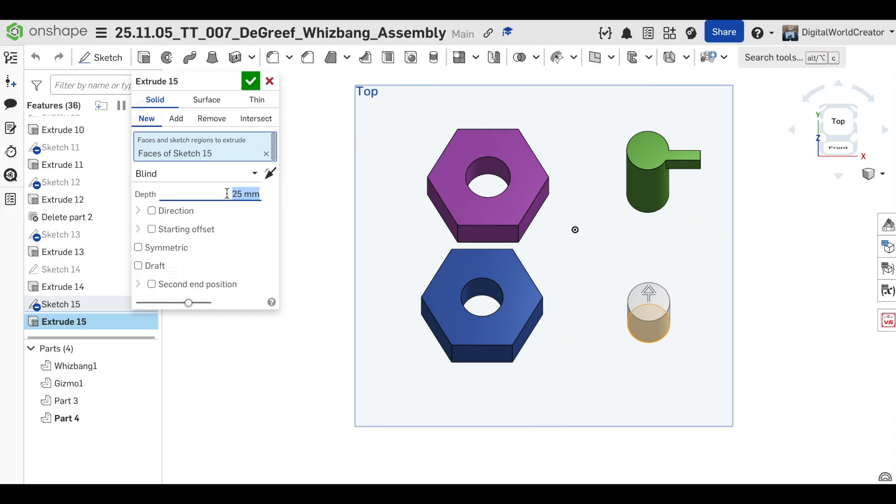
type("50")
key("Return")
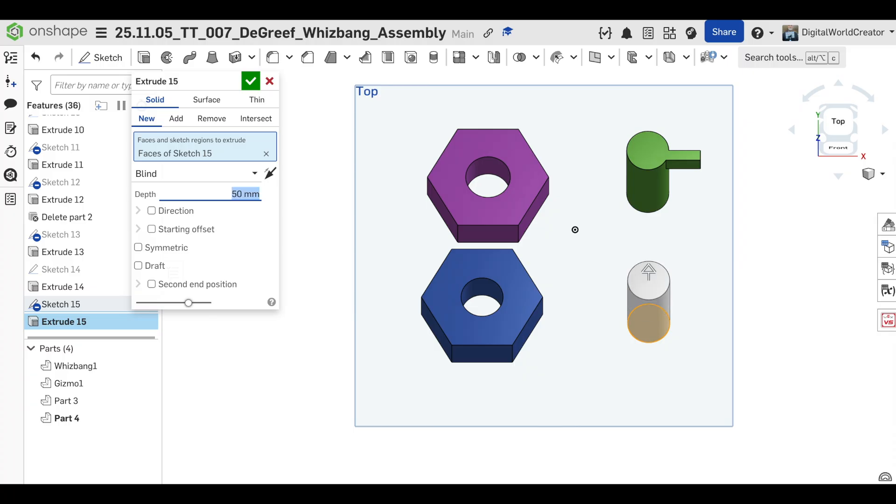
left_click(252, 83)
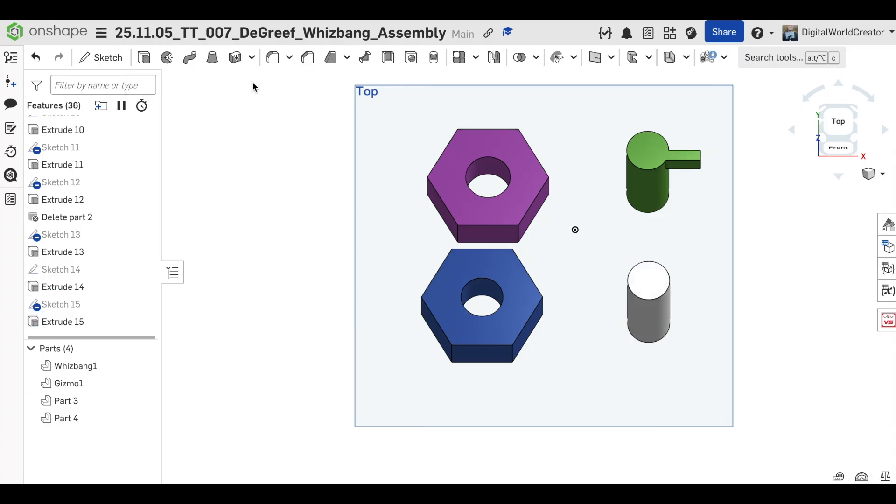
Step: Sketch a 25 mm by 5 mm rectangle on the grey cylinder's top face, starting at its centre and extending outward in the +X direction
left_click(645, 286)
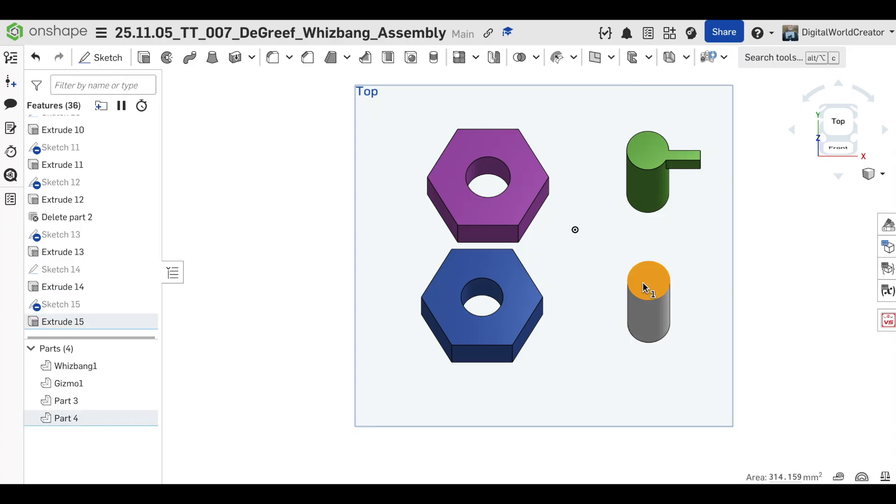
key("shift+s")
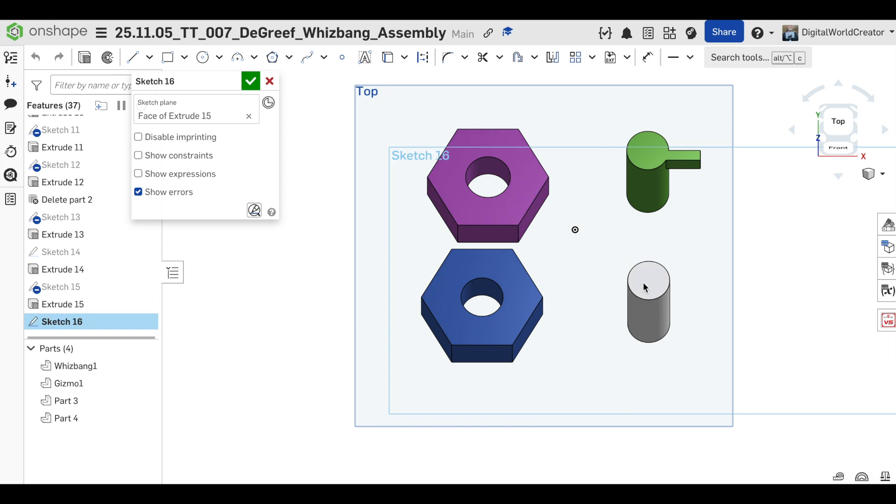
key("g")
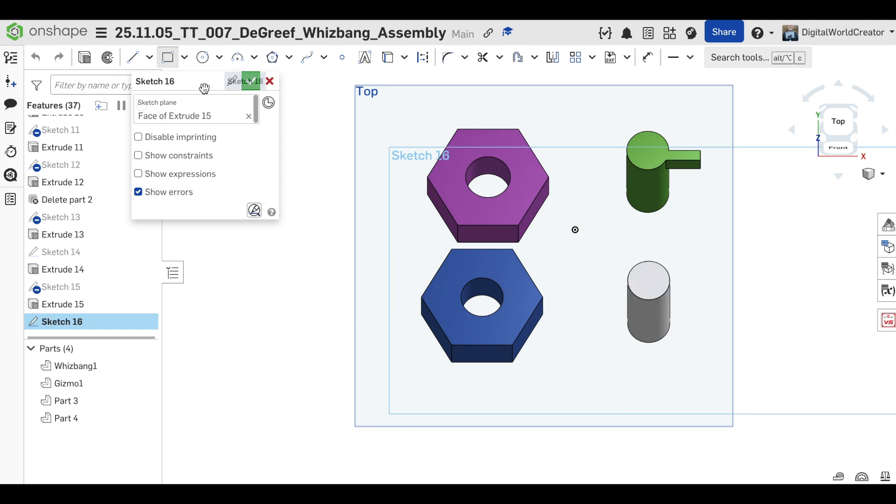
left_click(650, 281)
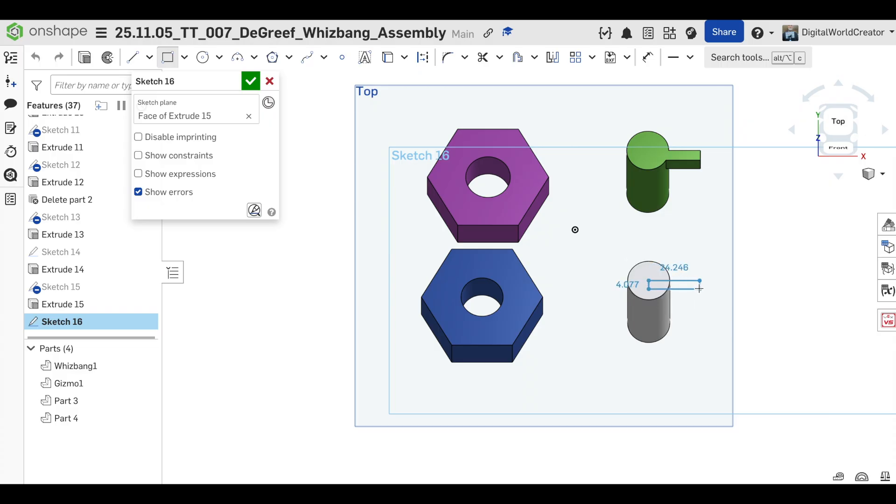
left_click(700, 288)
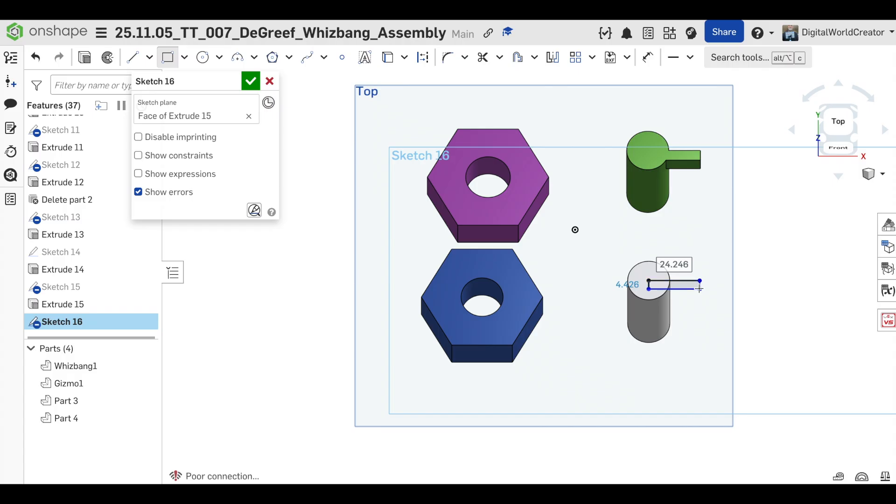
type("25")
key("Tab")
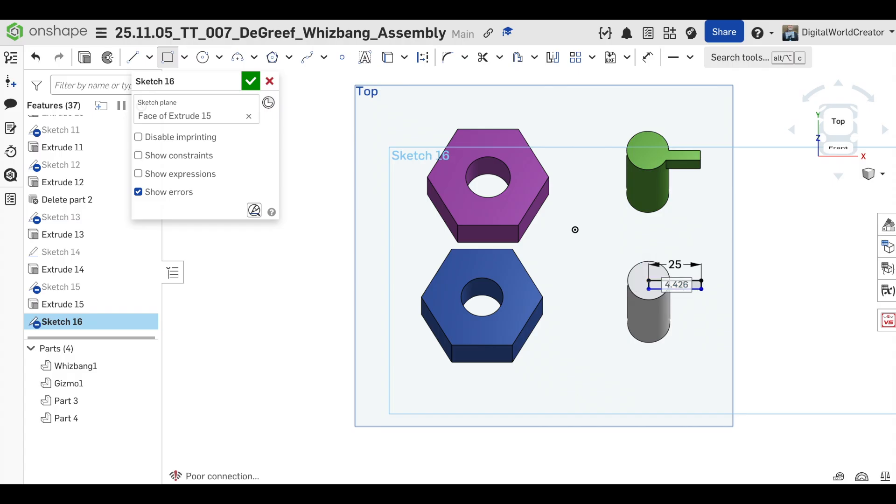
type("5")
key("Return")
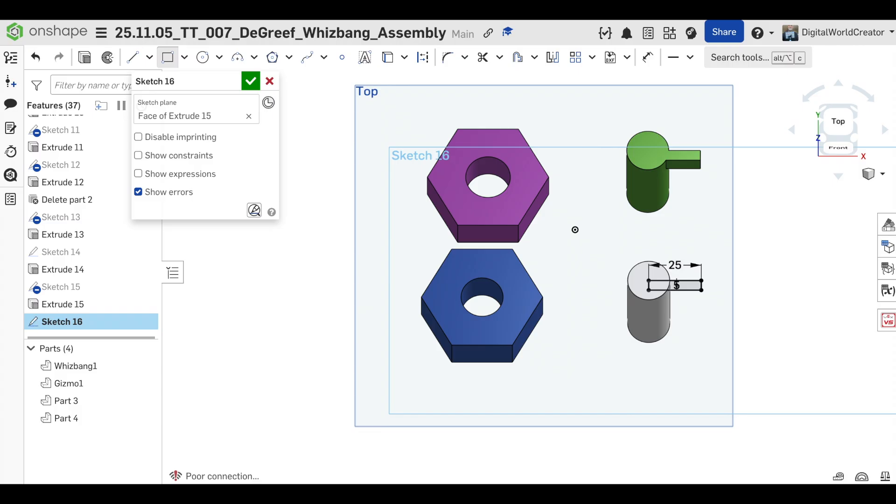
Step: Extrude the rectangle downward by a blind depth of 10 mm, adding it to the grey cylinder as a side arm
left_click(86, 59)
key("shift+e")
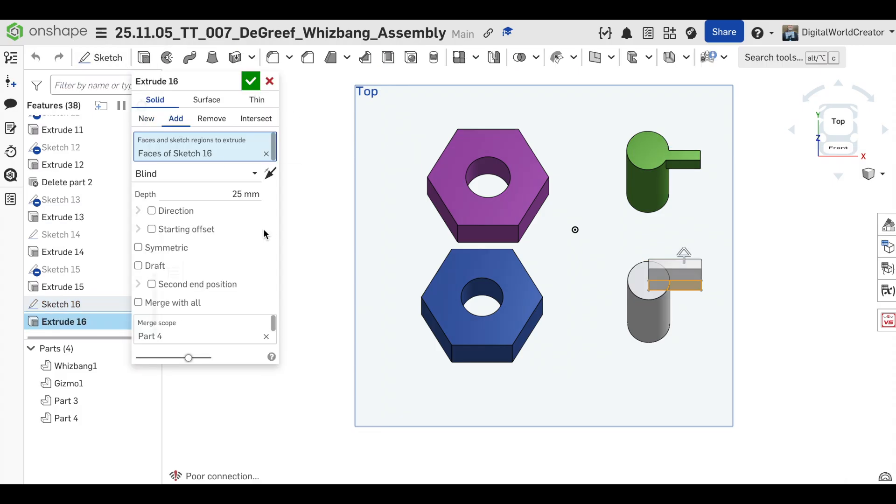
left_click(271, 174)
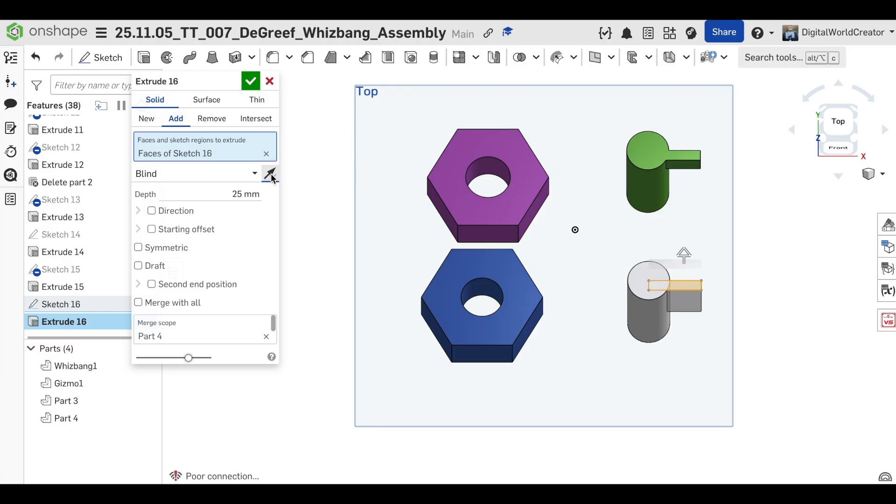
left_click(234, 192)
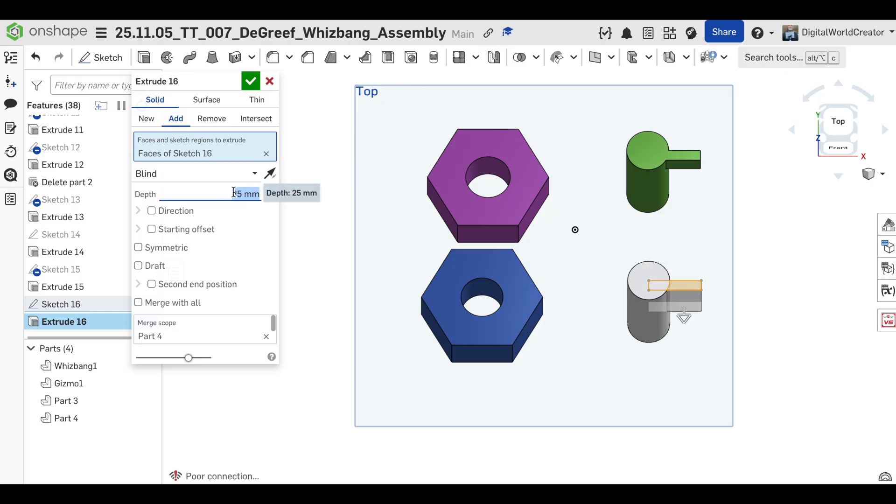
type("10")
left_click(255, 83)
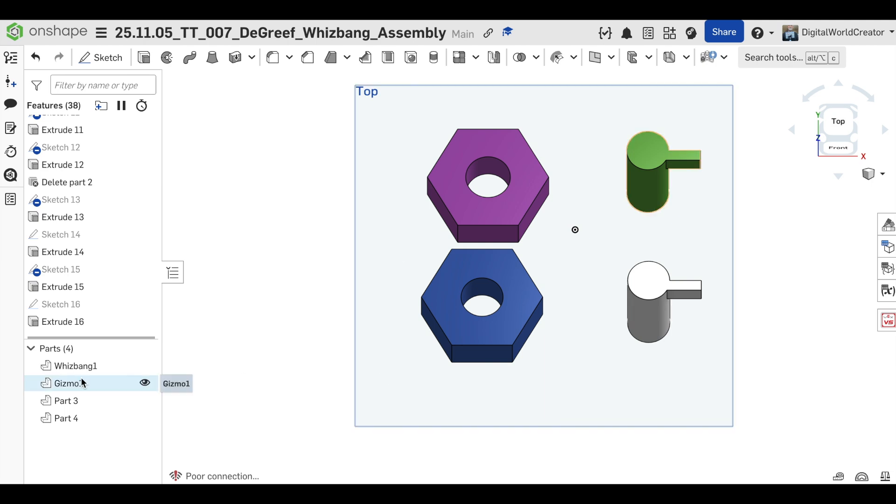
Step: Rename Part 3, the blue hexagonal nut, as Whizbang
left_click(73, 403)
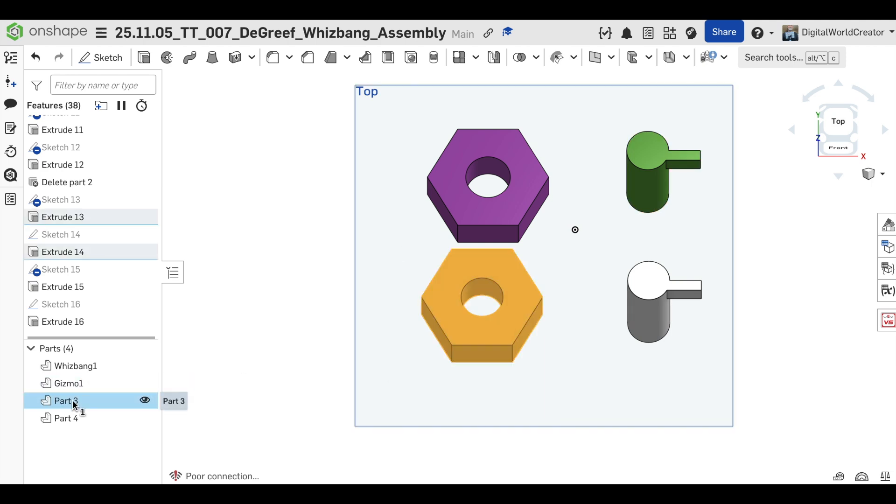
right_click(74, 403)
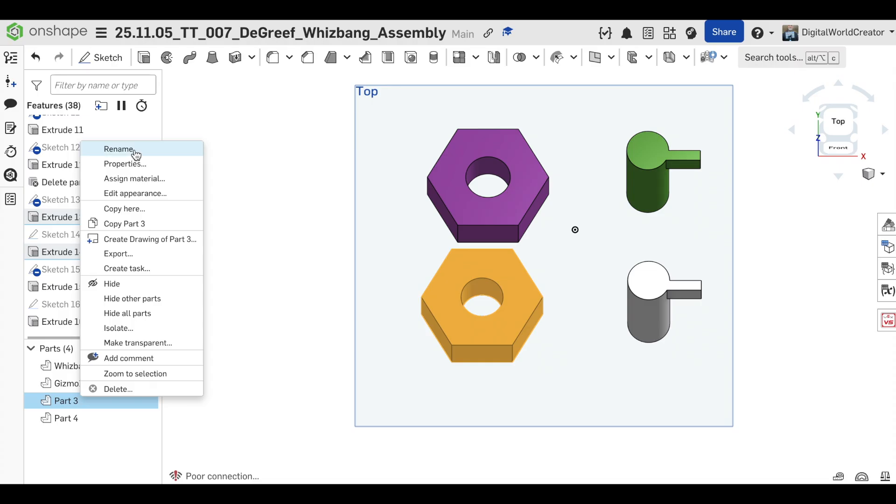
left_click(119, 150)
type("Whizban")
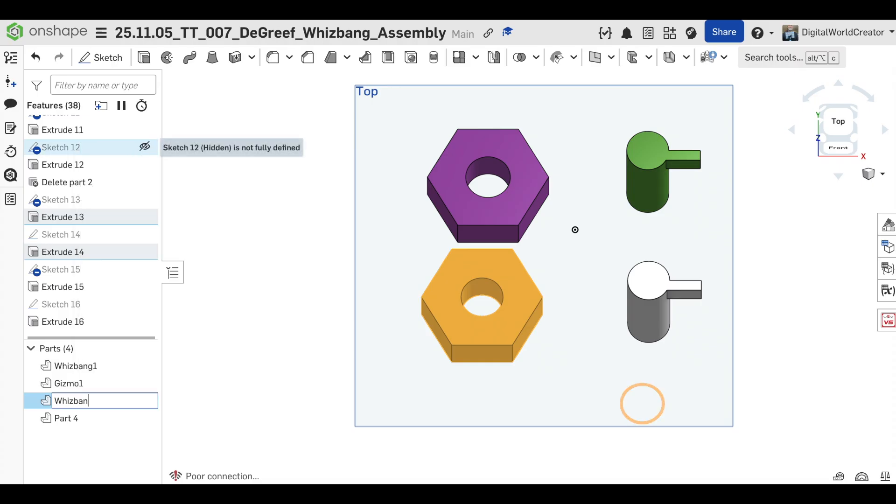
key("Return")
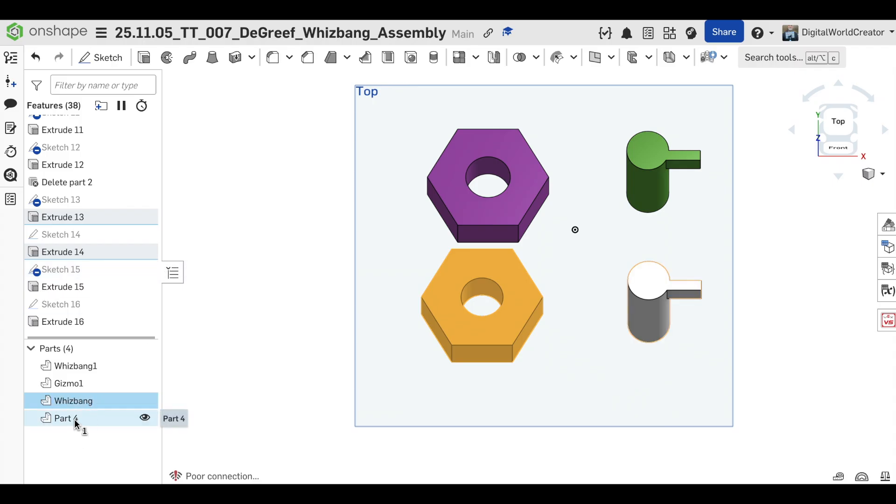
Step: Rename Part 4, the grey cylinder with the side arm, as Gizmo
left_click(74, 419)
key("Escape")
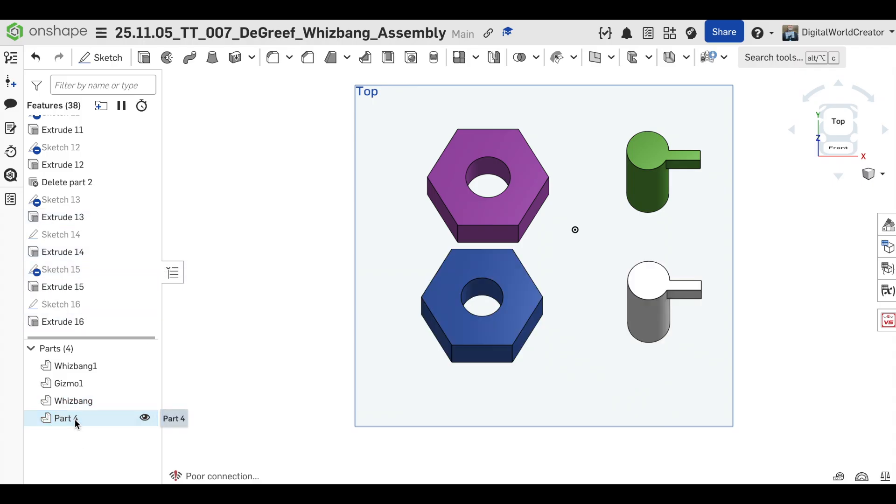
left_click(74, 419)
right_click(75, 420)
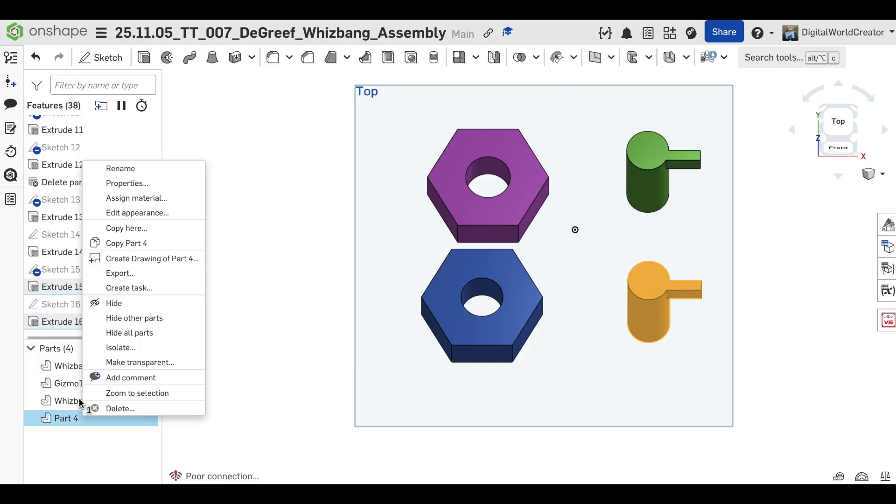
left_click(120, 168)
type("Gizmo")
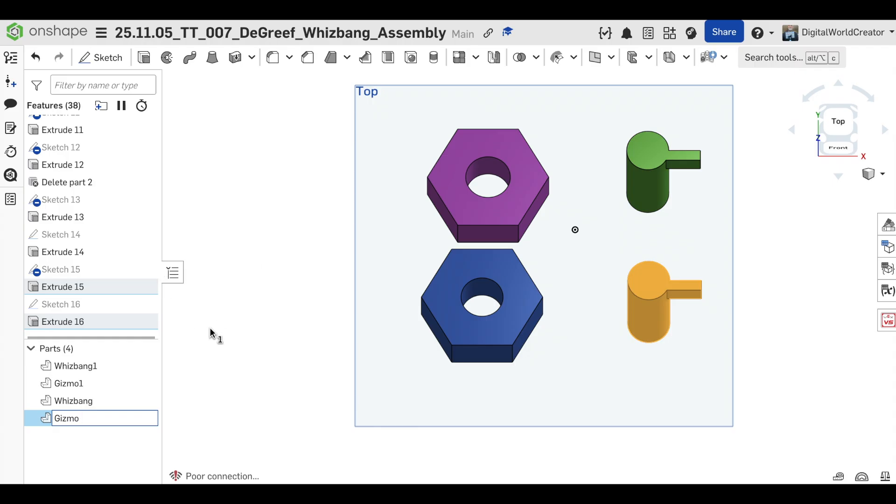
key("Return")
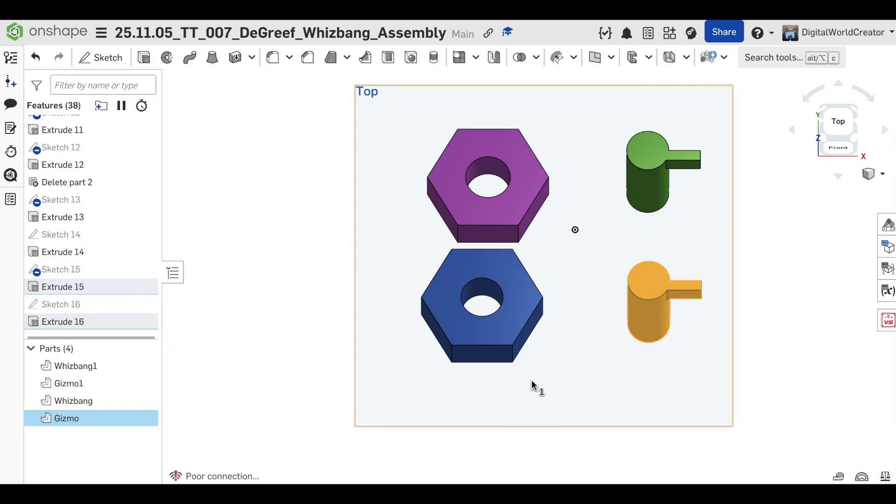
Step: Change the appearance of the Whizbang part to the light teal colour 89DAD3
left_click(87, 402, "ctrl")
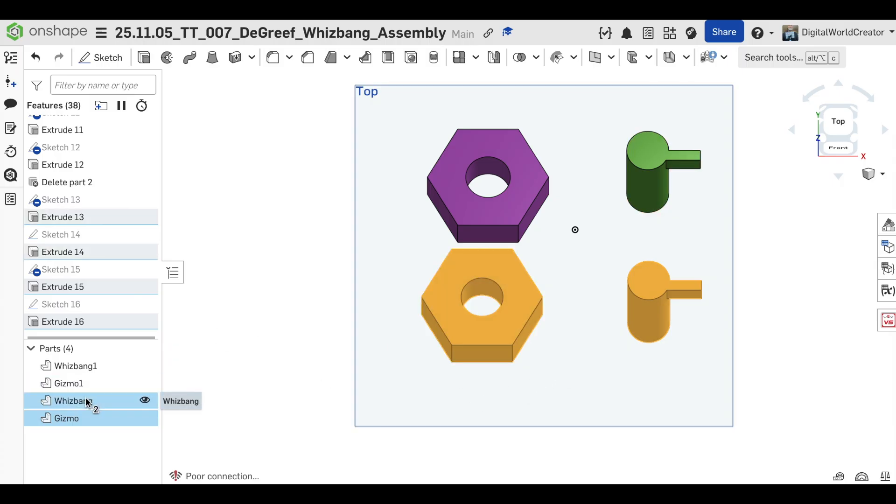
key("Escape")
left_click(87, 403)
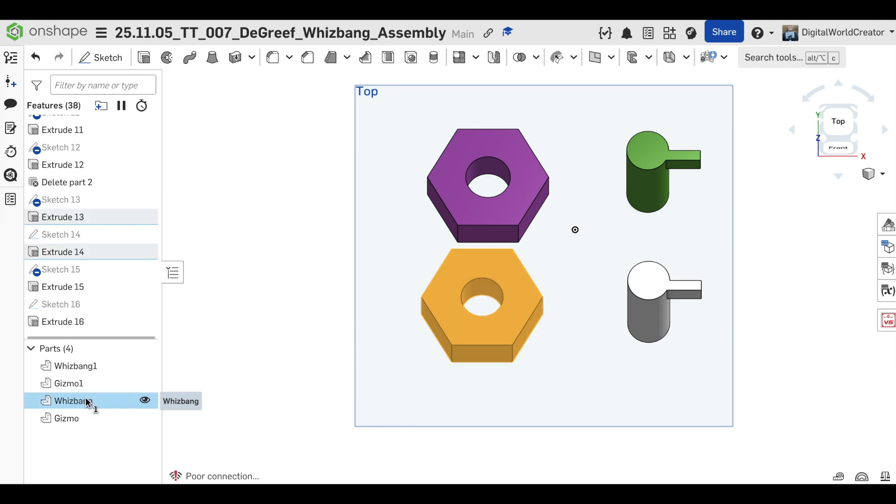
right_click(87, 403)
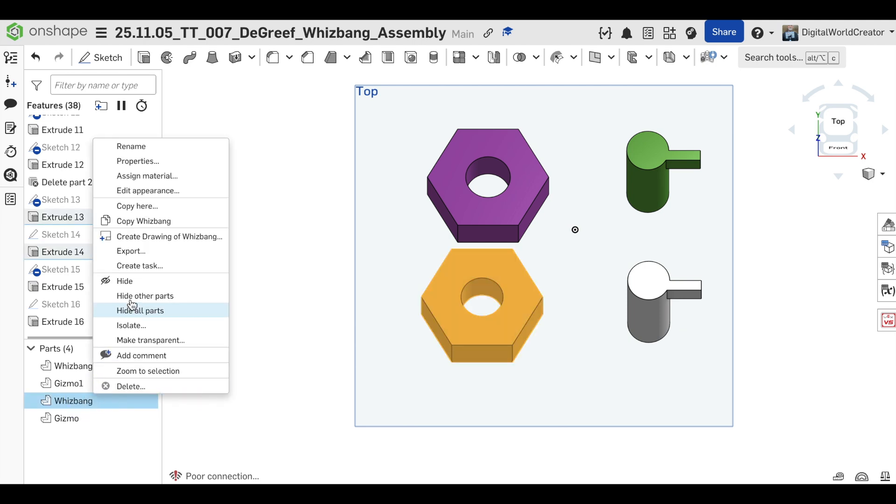
left_click(163, 191)
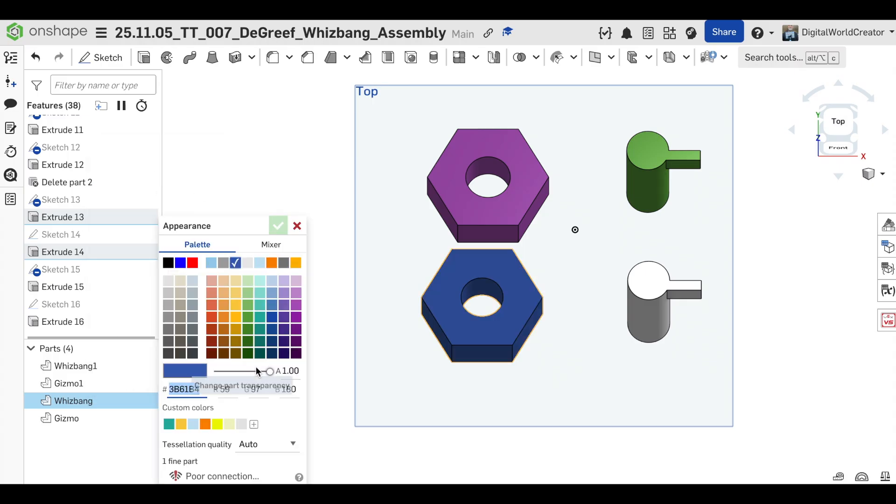
left_click(260, 294)
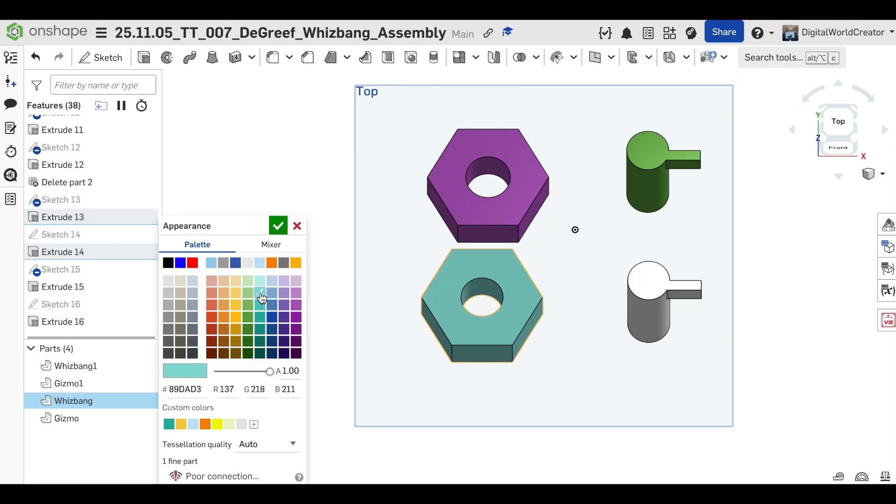
left_click(278, 226)
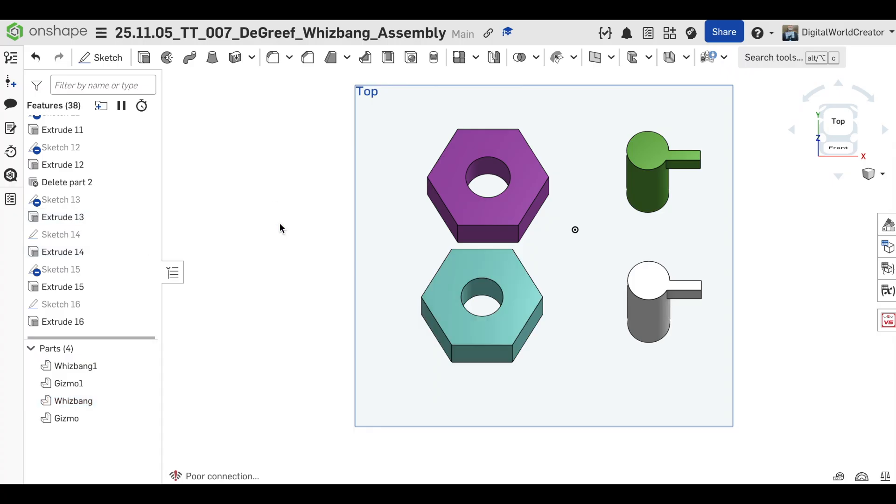
Step: Change the appearance of the Gizmo part to the medium blue colour 5387C0
left_click(69, 421)
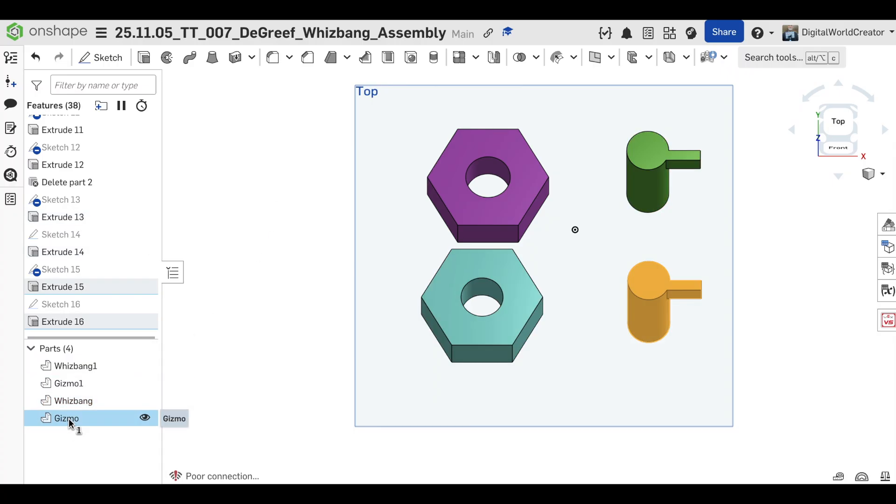
right_click(69, 418)
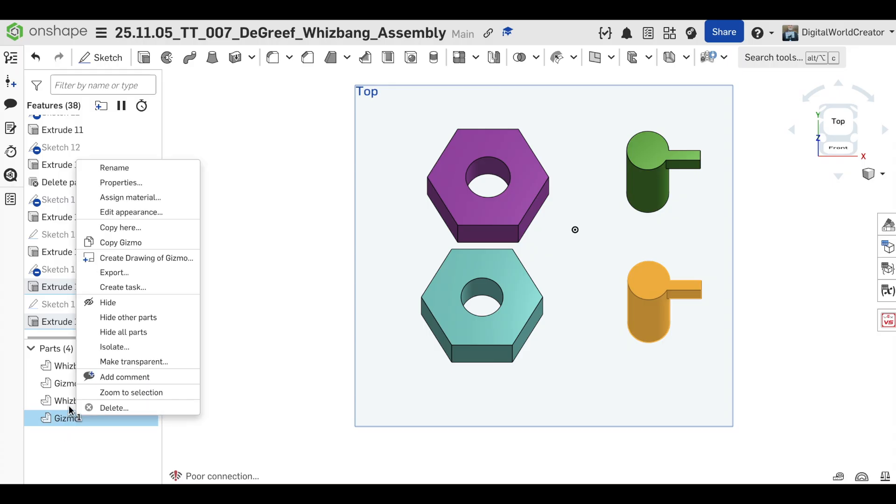
left_click(124, 213)
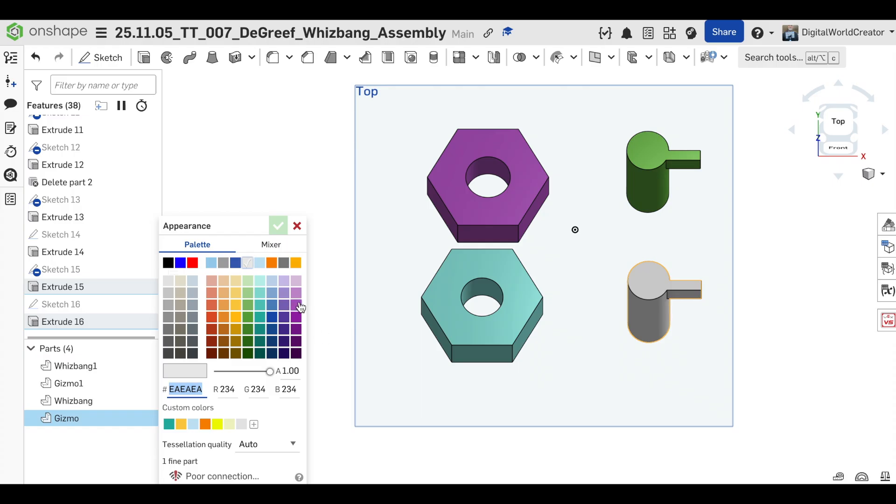
left_click(272, 306)
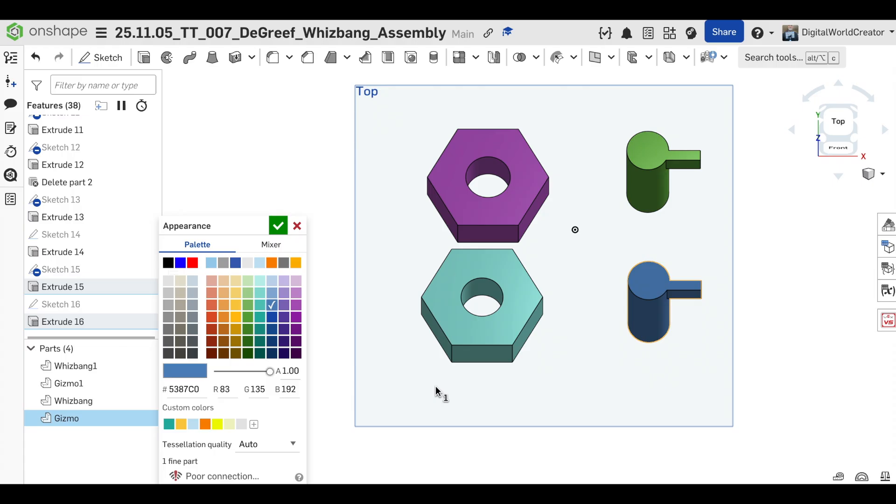
left_click(279, 226)
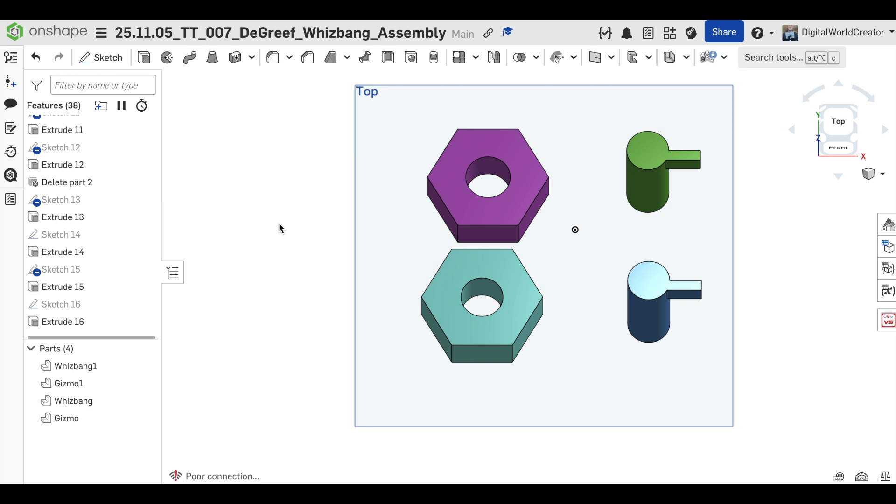
Step: Insert the Whizbang and Gizmo parts from the WhizbangGizmo part studio into the WhizbangGizmo assembly
mouse_move(532, 475)
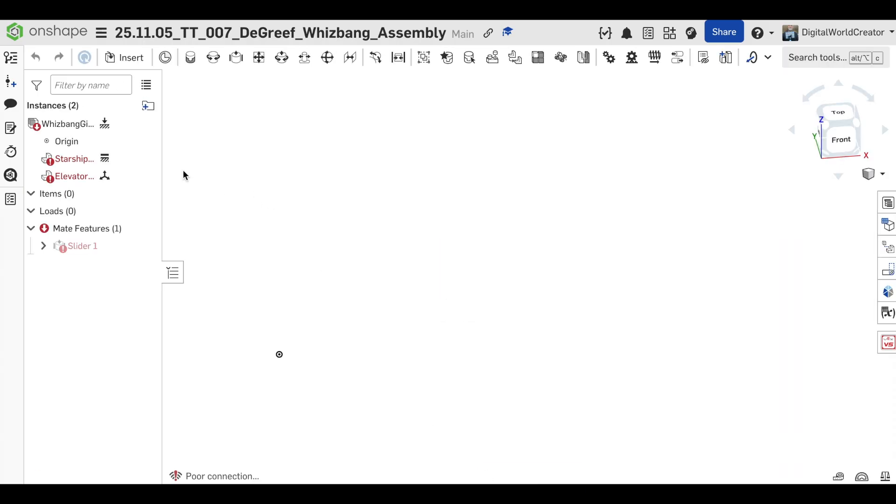
left_click(131, 59)
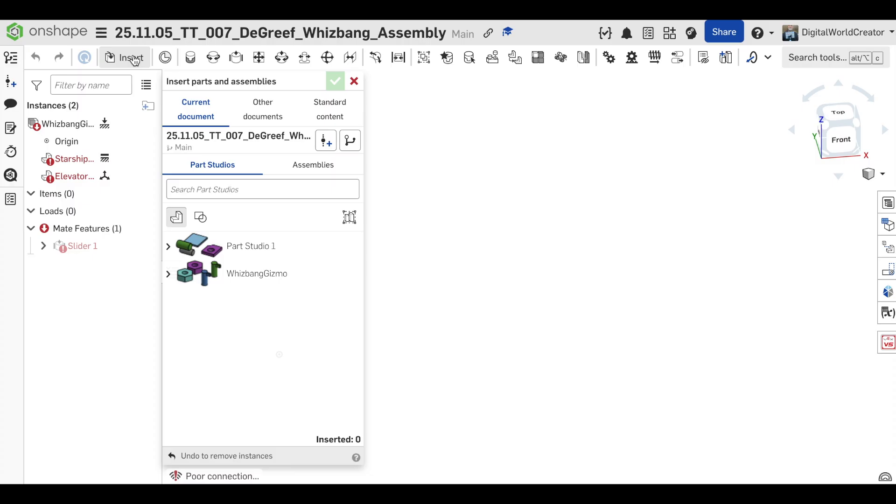
left_click(168, 276)
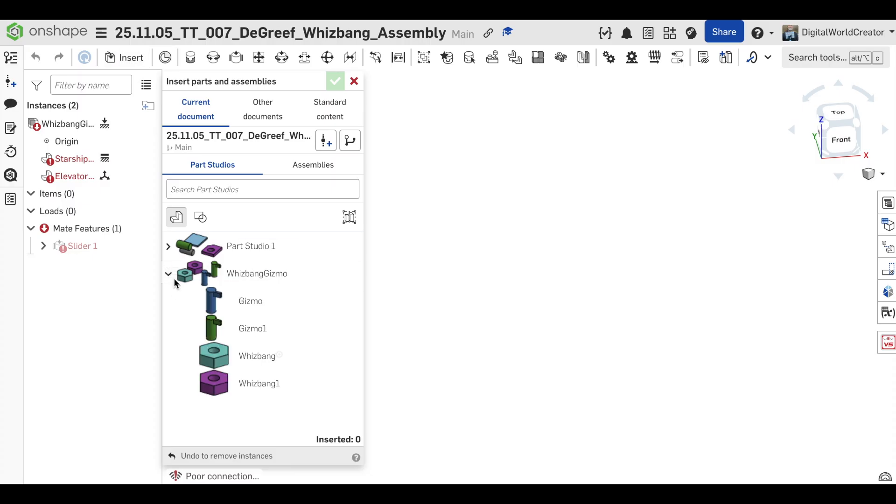
left_click(220, 359)
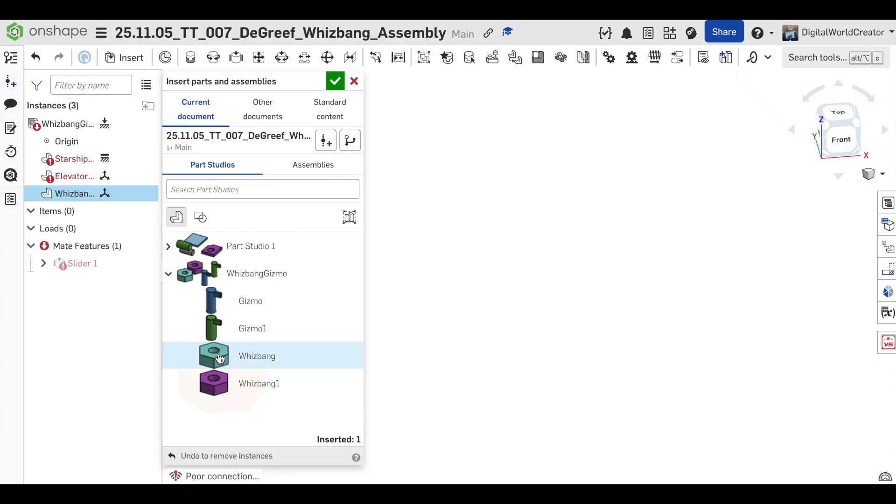
left_click(212, 304)
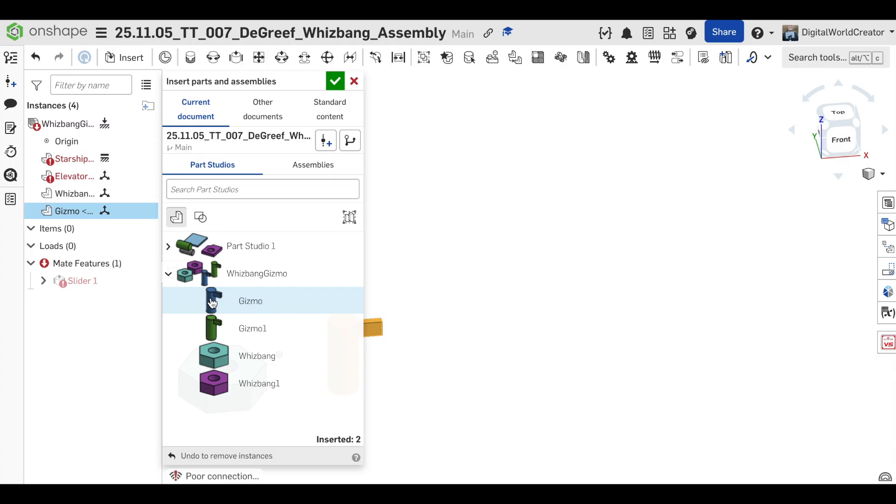
left_click(335, 82)
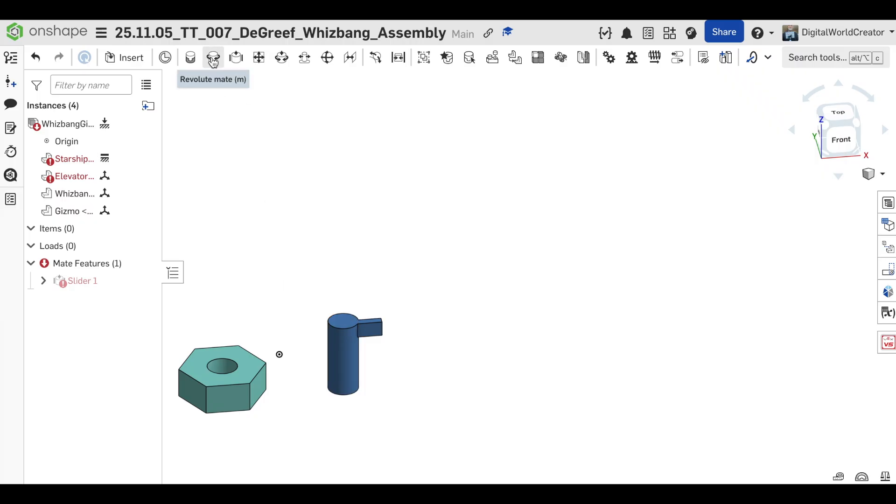
Step: Add a slider mate between the top centre of the Whizbang's hole and the centre of the Gizmo's bottom face
left_click(237, 59)
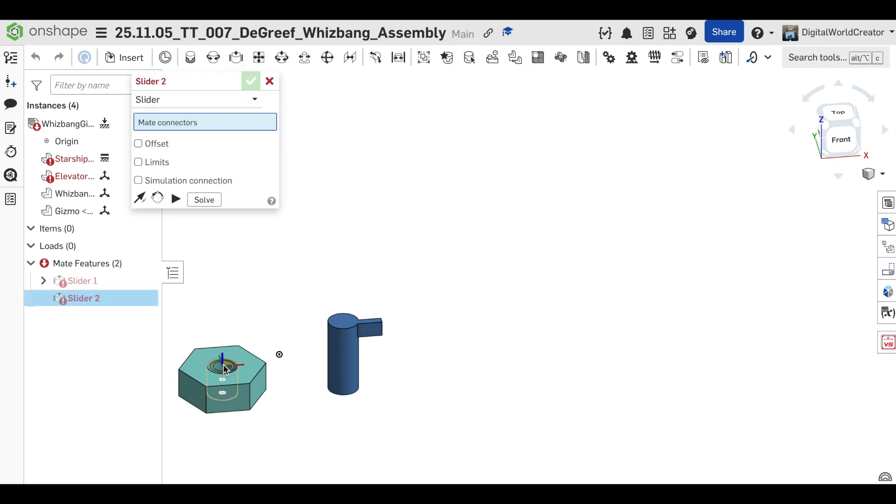
left_click(227, 371)
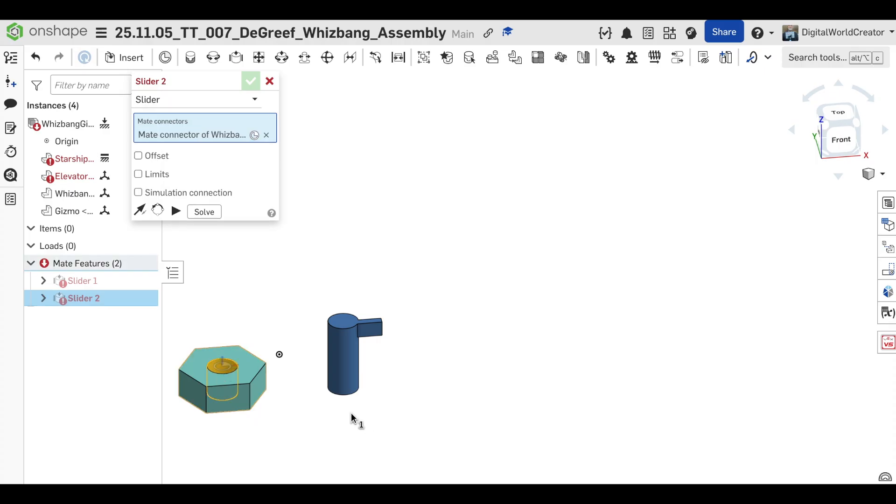
right_click_drag(352, 419, 355, 345)
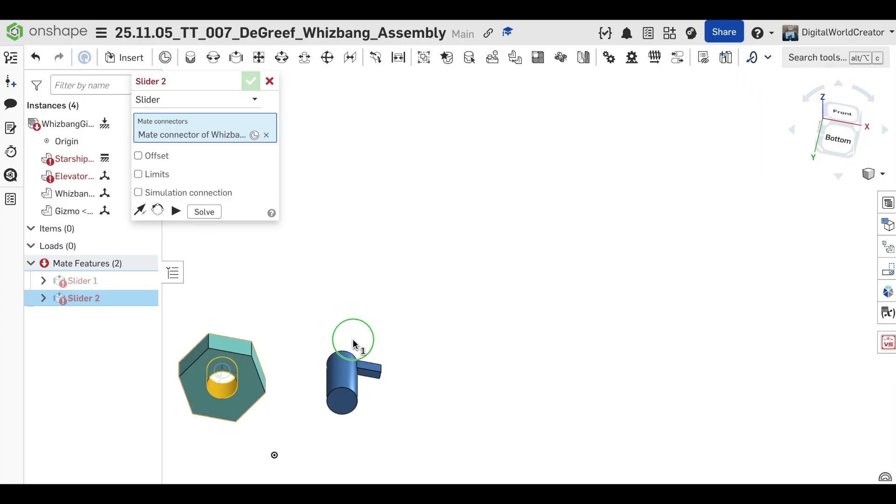
left_click(344, 404)
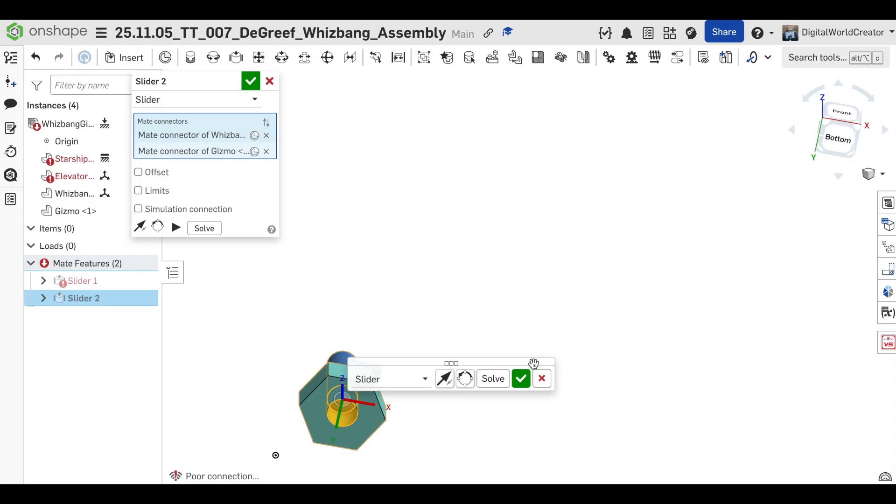
left_click(522, 380)
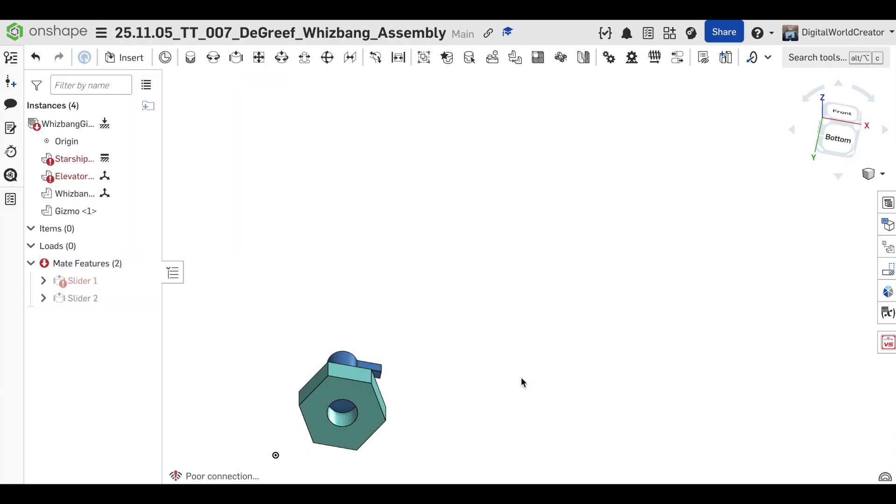
Step: Solve and accept an additional slider mate without choosing any mate connectors
right_click_drag(470, 356, 457, 406)
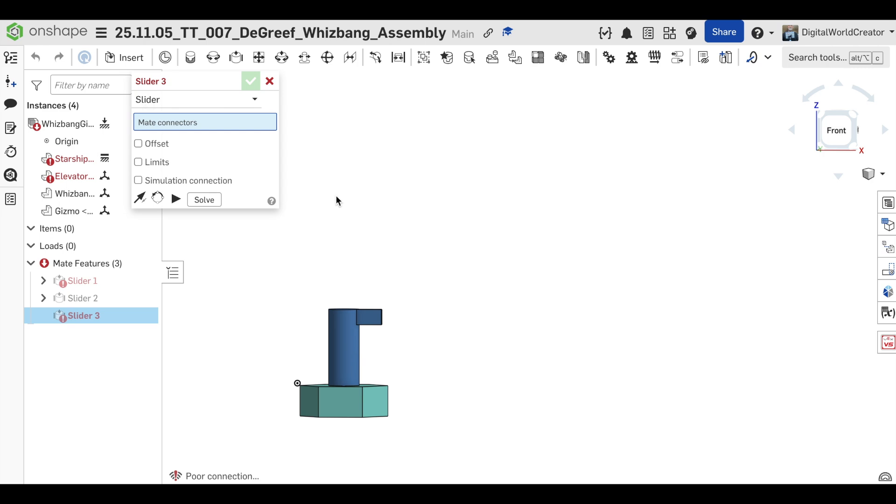
left_click(204, 199)
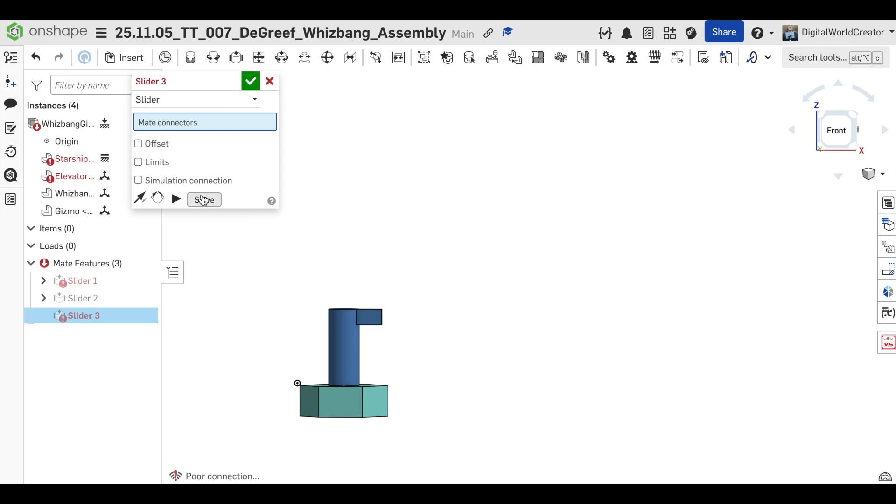
left_click(250, 81)
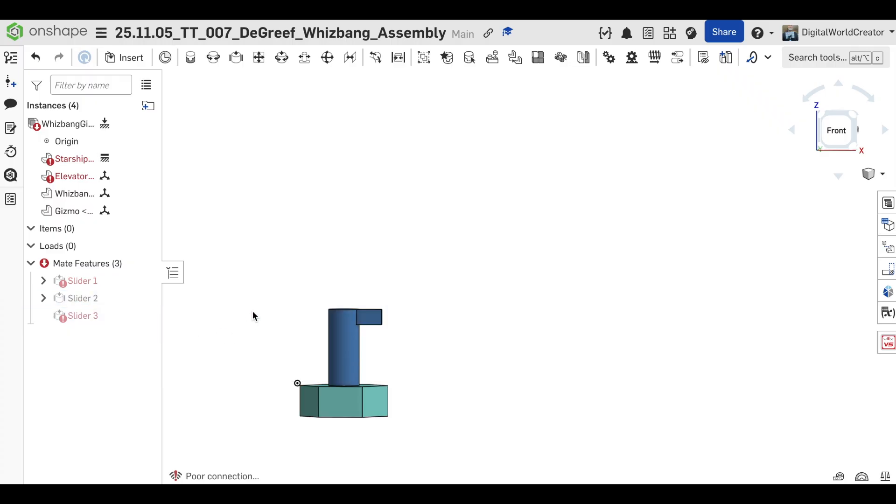
Step: Animate the Whizbang–Gizmo slider mate from 10 mm to 50 mm in 20 steps, then close the animation
right_click(84, 302)
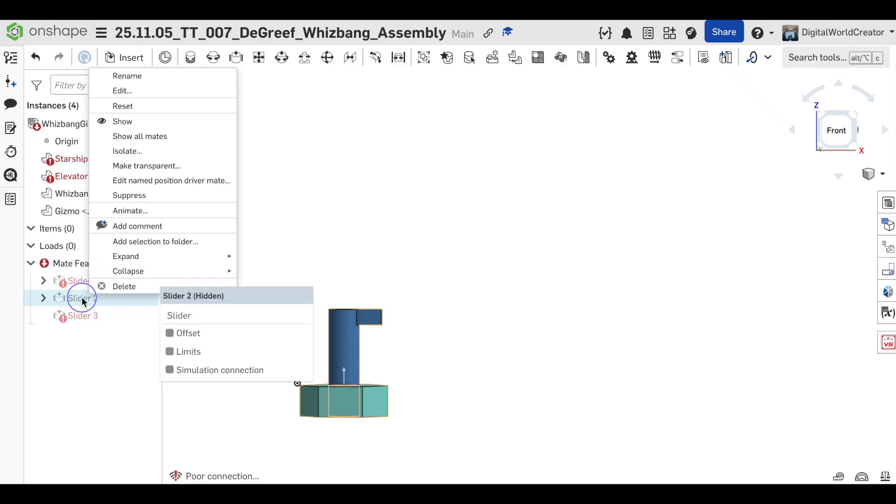
left_click(130, 211)
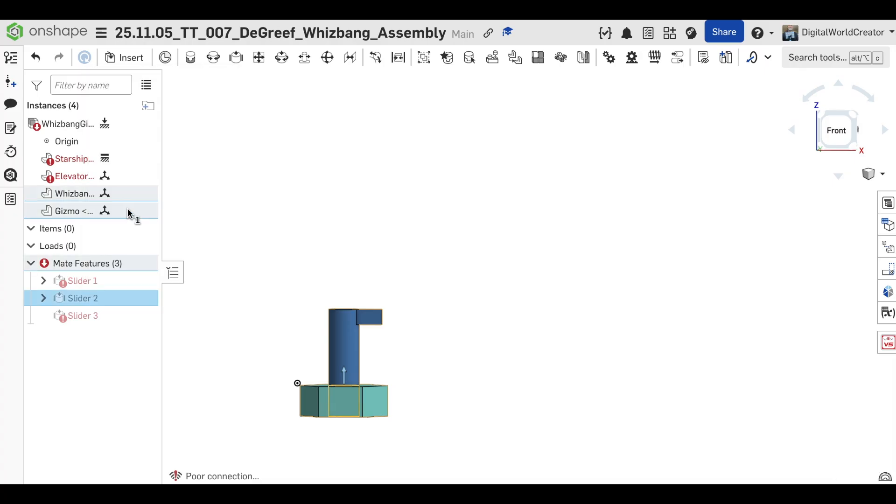
left_click(265, 138)
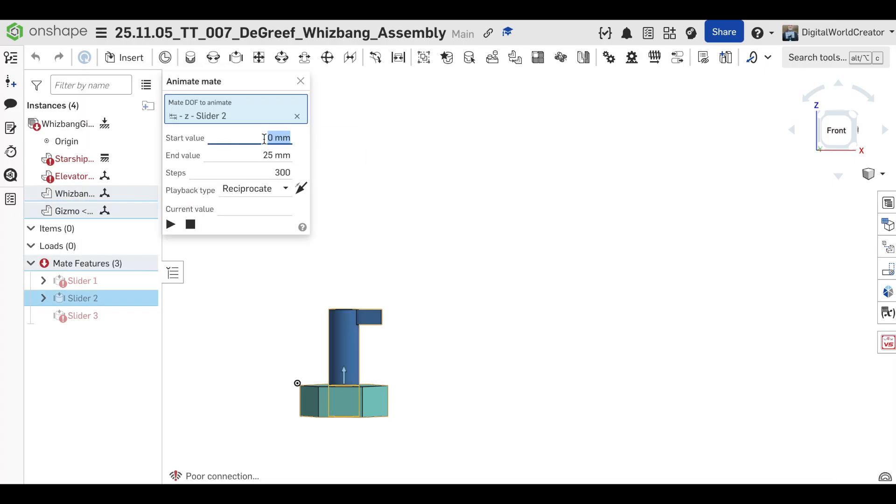
type("10")
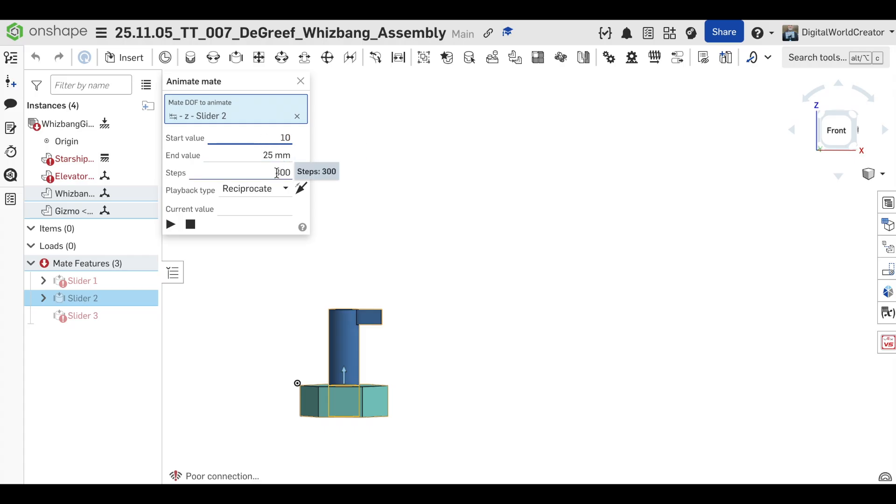
left_click(262, 157)
type("50")
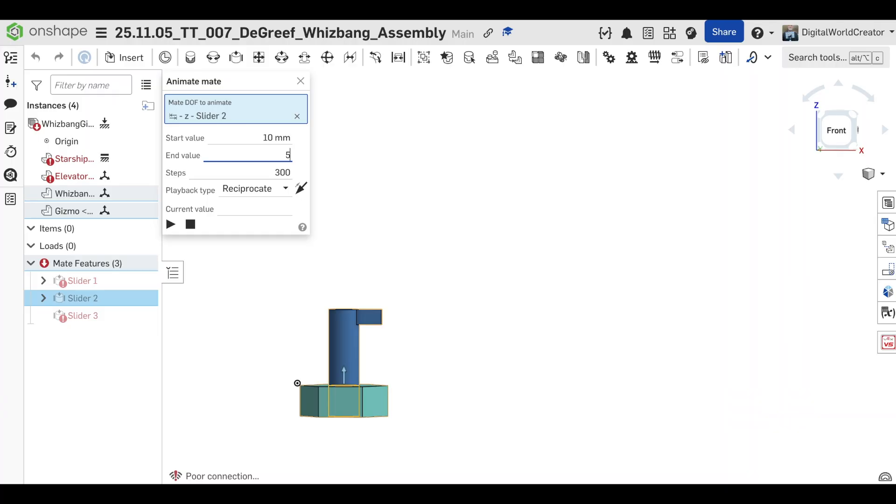
left_click(285, 174)
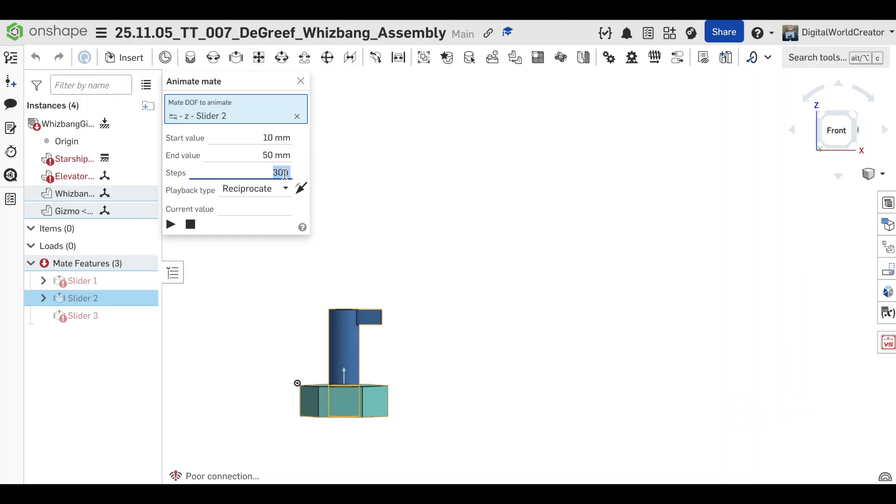
type("20")
left_click(172, 226)
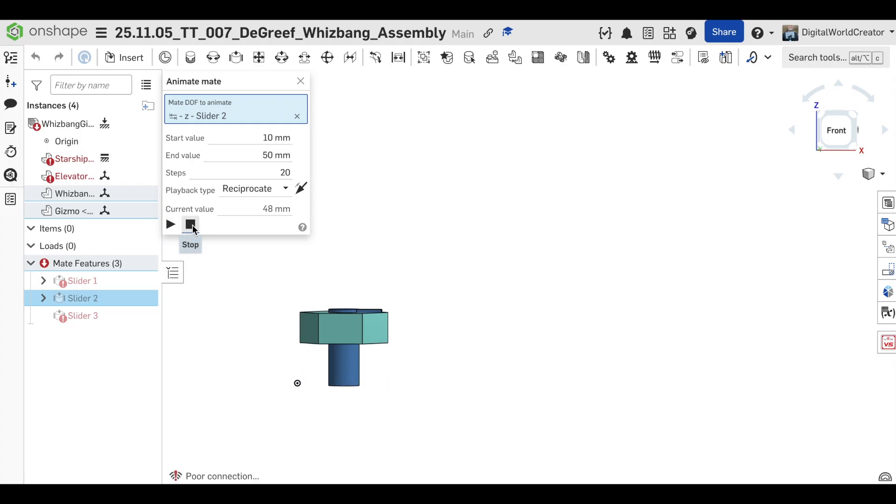
left_click(300, 82)
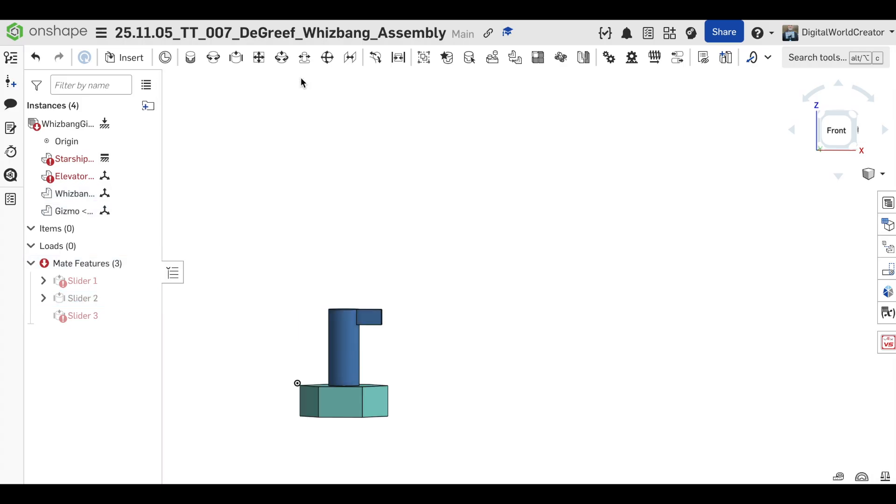
Step: Fix the Whizbang instance in place in the assembly
right_click(347, 403)
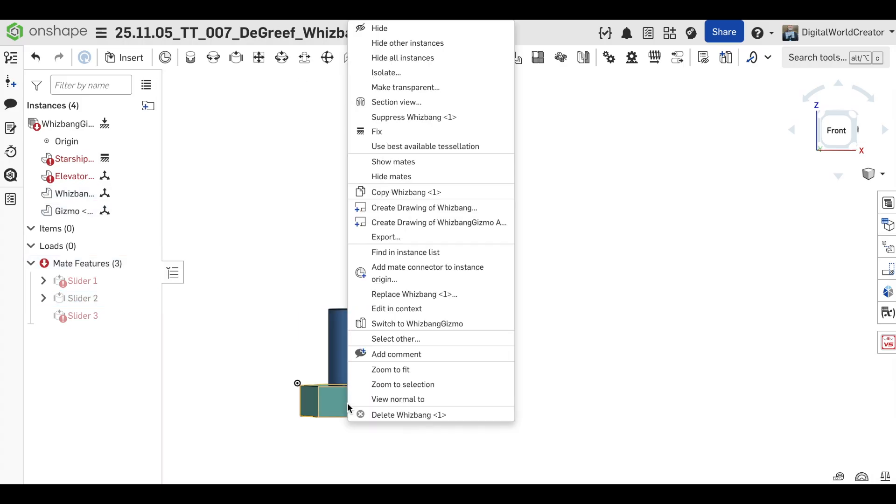
left_click(393, 134)
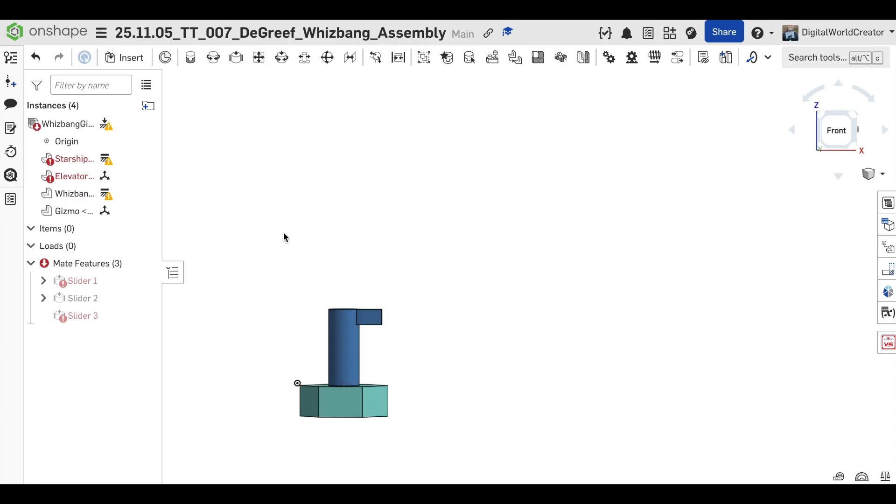
Step: Replay the Slider 2 animation from 10 mm to 50 mm in 10 steps with the Whizbang fixed, stopping and closing it
left_click(89, 298)
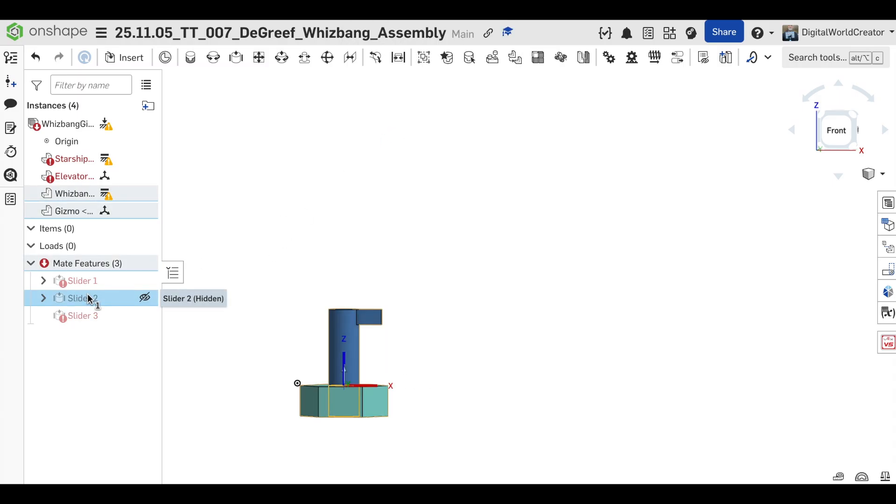
right_click(90, 298)
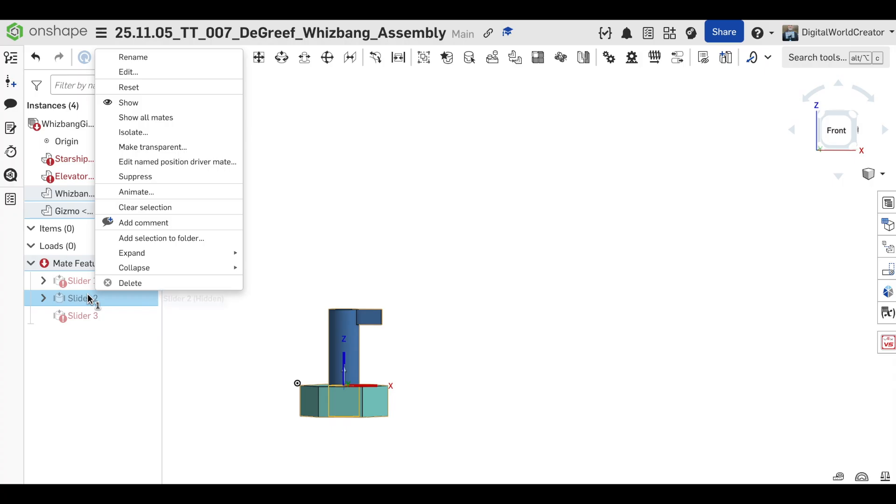
left_click(142, 199)
left_click(256, 139)
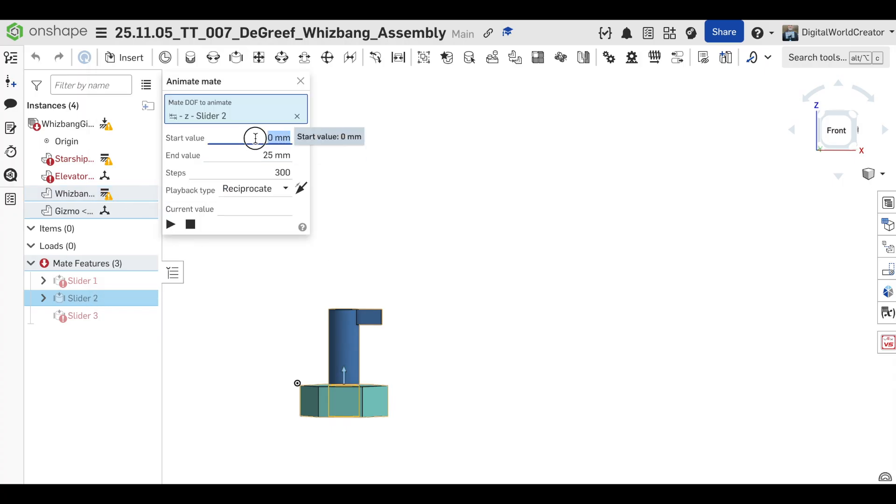
type("10")
left_click(254, 158)
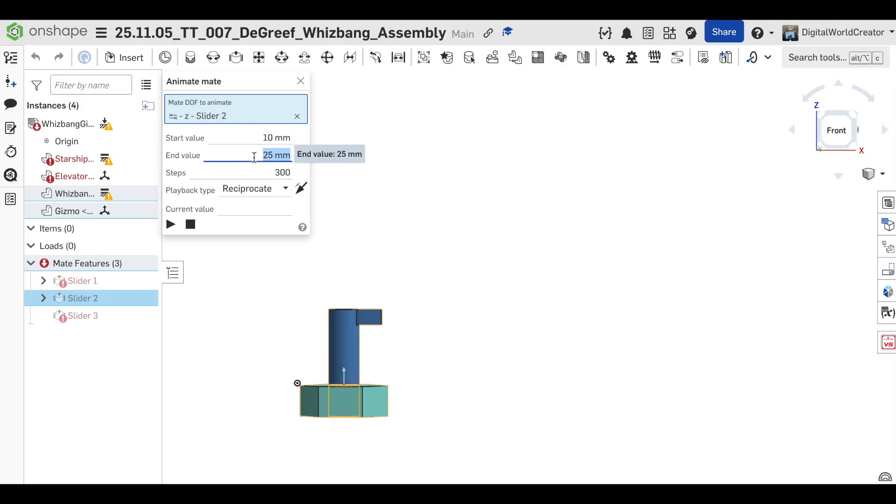
type("50")
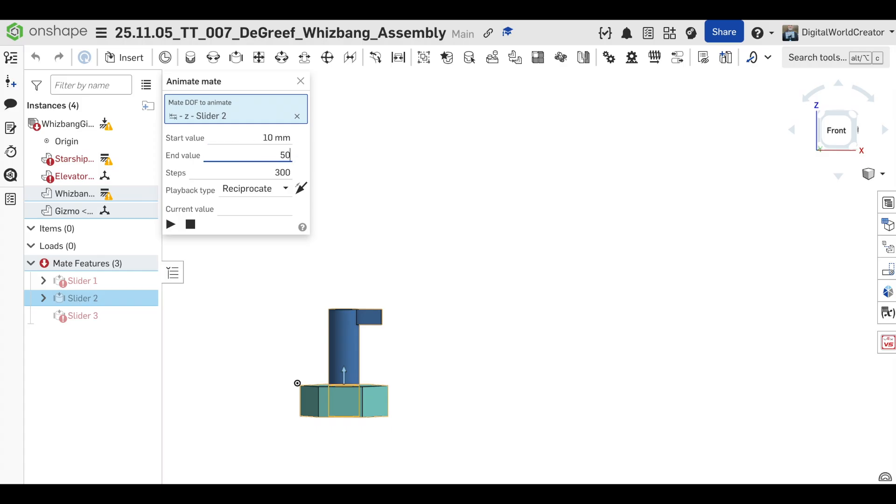
left_click(282, 174)
type("10")
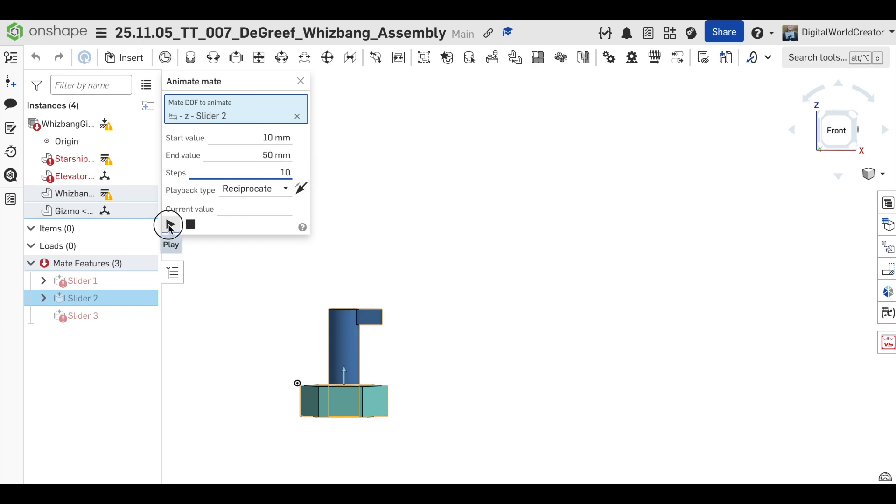
left_click(171, 225)
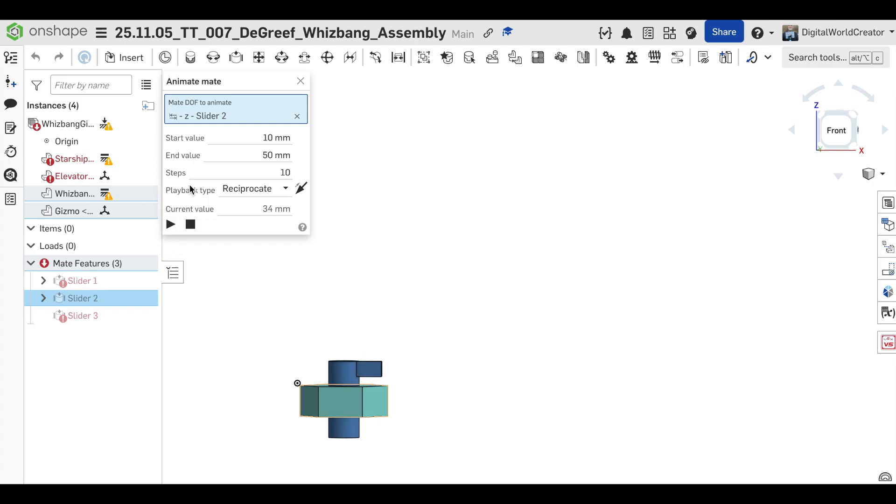
left_click(191, 225)
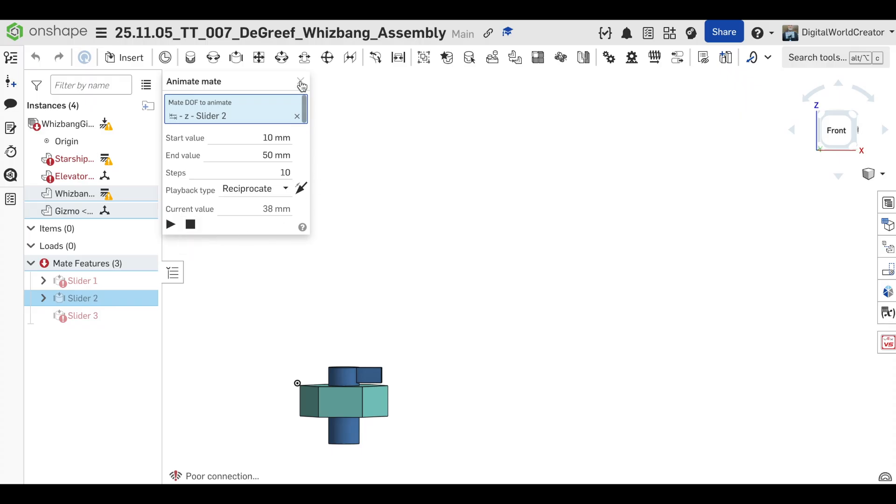
left_click(300, 82)
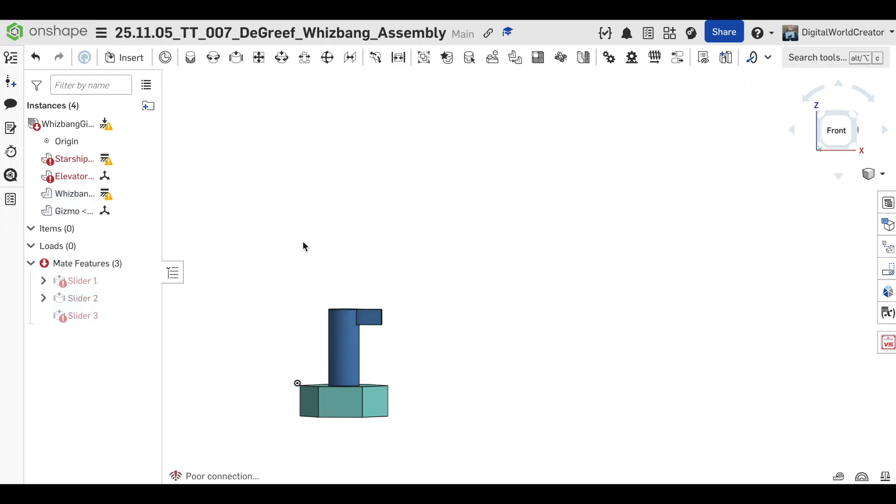